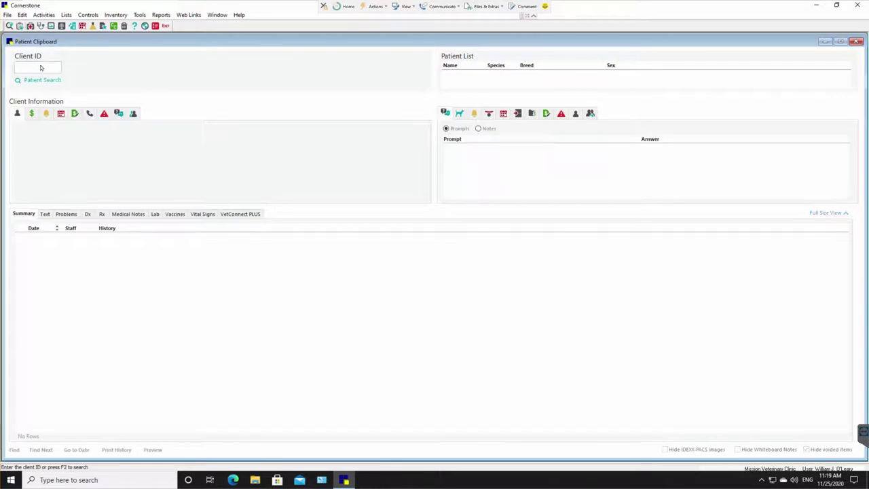
Step: Open the client's record by client ID and select the patient Test 5 from the patient list
type("3")
key("Return")
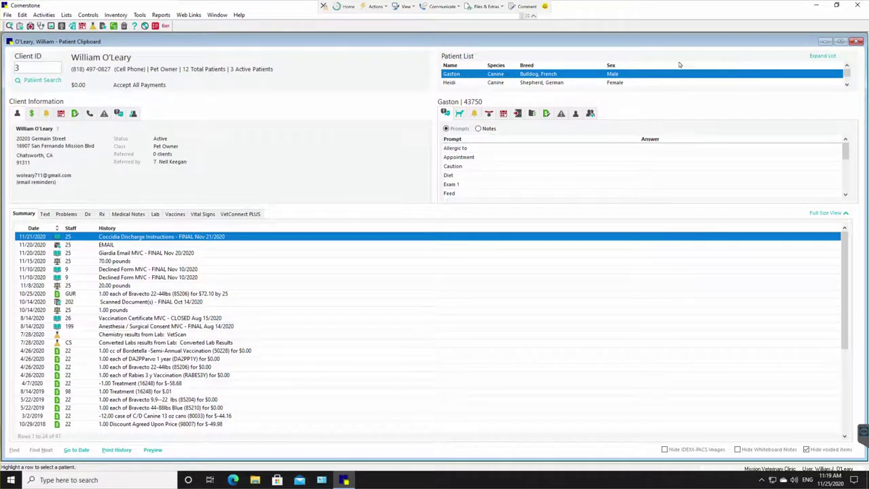
left_click(821, 58)
left_click(486, 90)
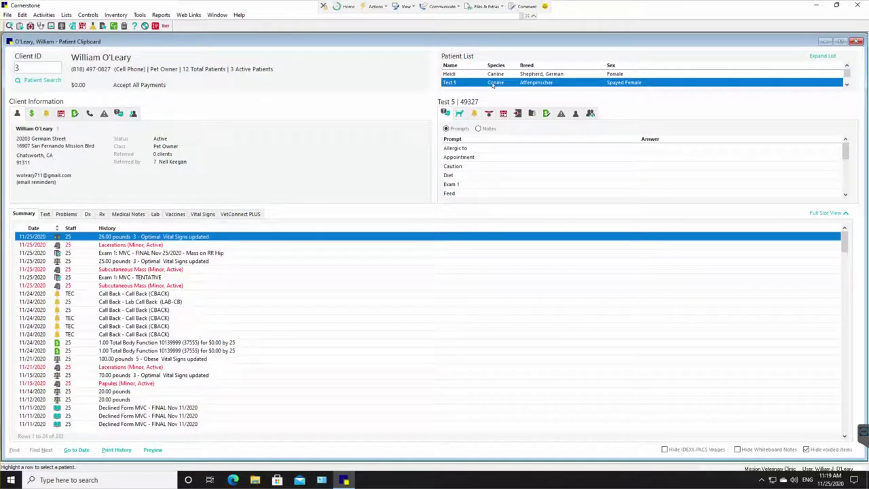
Step: Start a new medical note for the patient from all medical notes and enter the staff ID
right_click(494, 82)
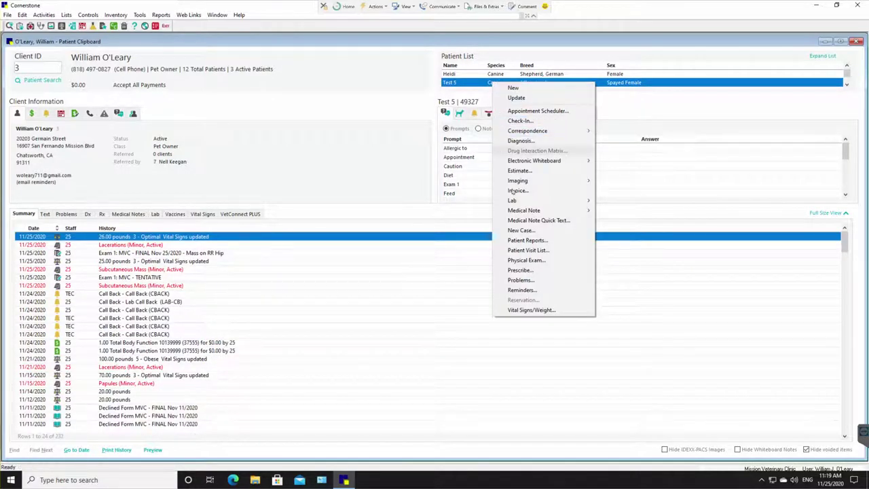
mouse_move(521, 216)
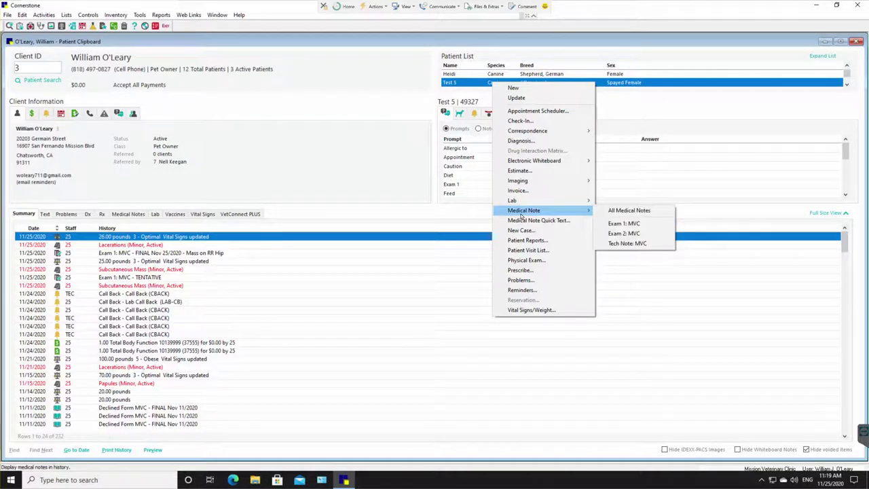
left_click(635, 211)
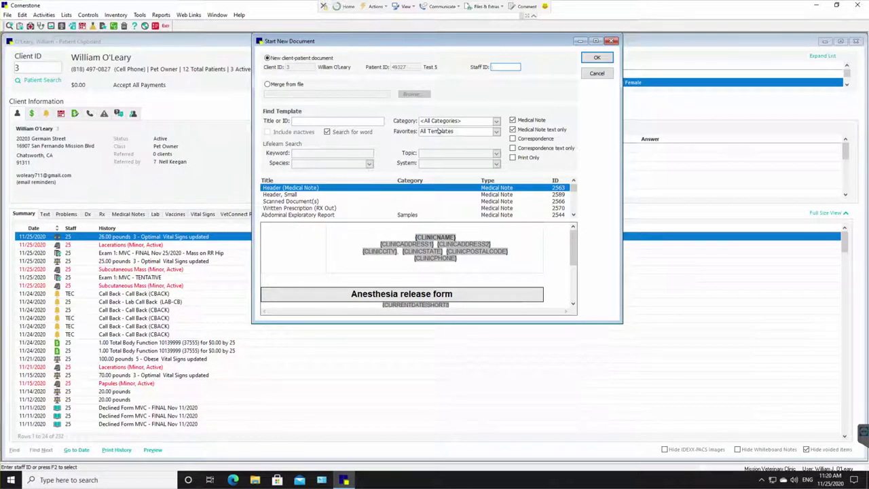
type("25")
key("Tab")
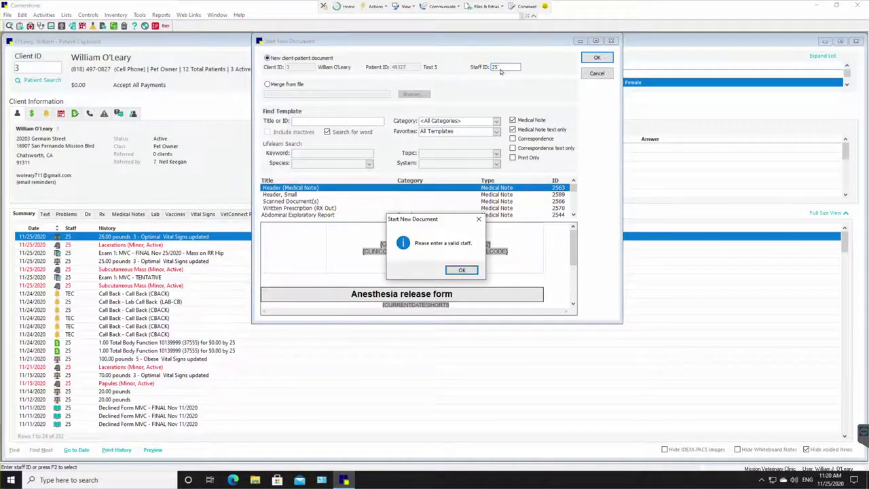
left_click(462, 269)
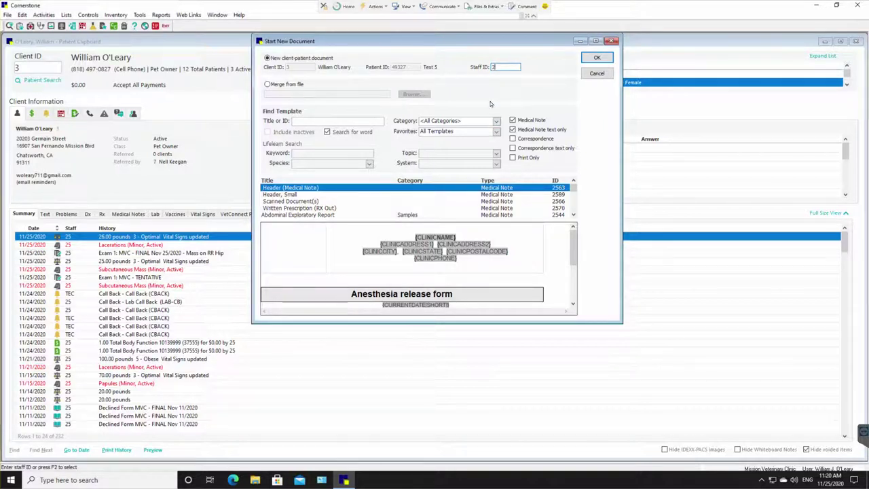
key("Tab")
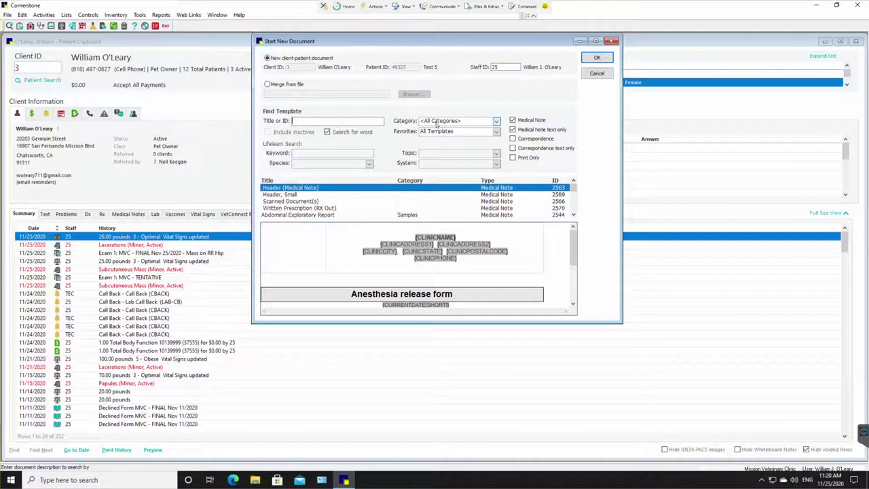
Step: Filter the templates to the MVC Medical Records category and create the note from the Exam 1: MVC template
left_click(496, 121)
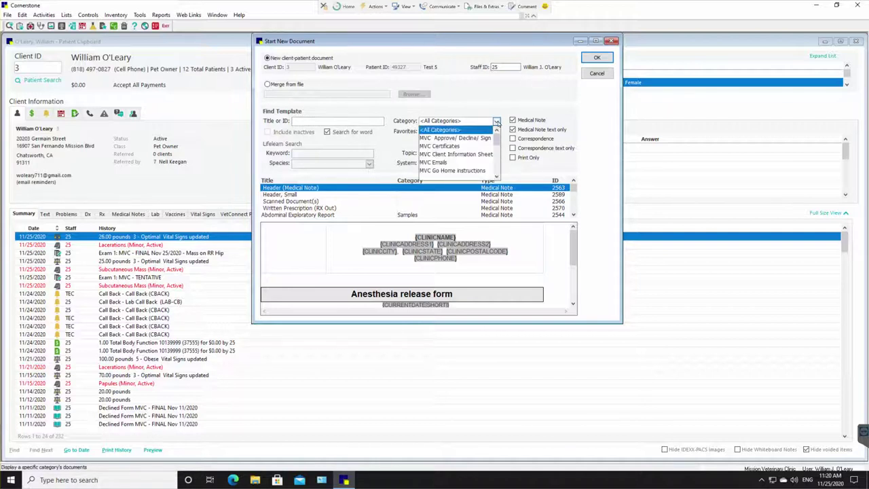
left_click(496, 176)
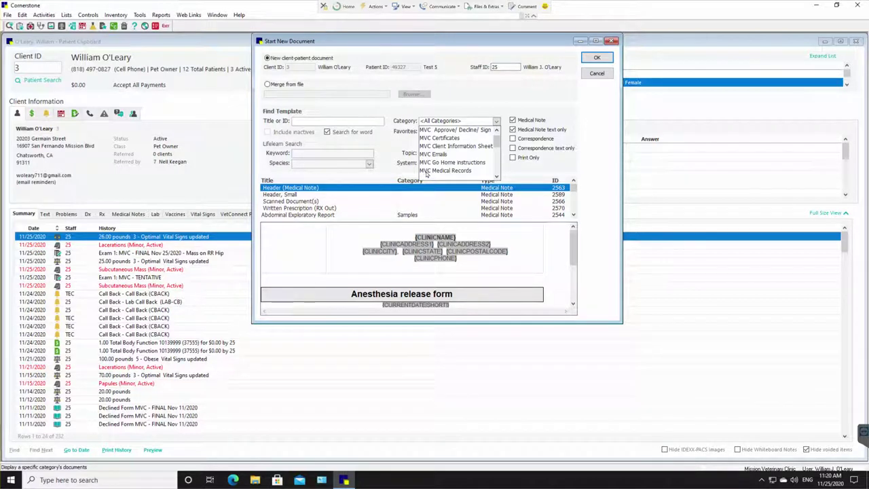
left_click(447, 172)
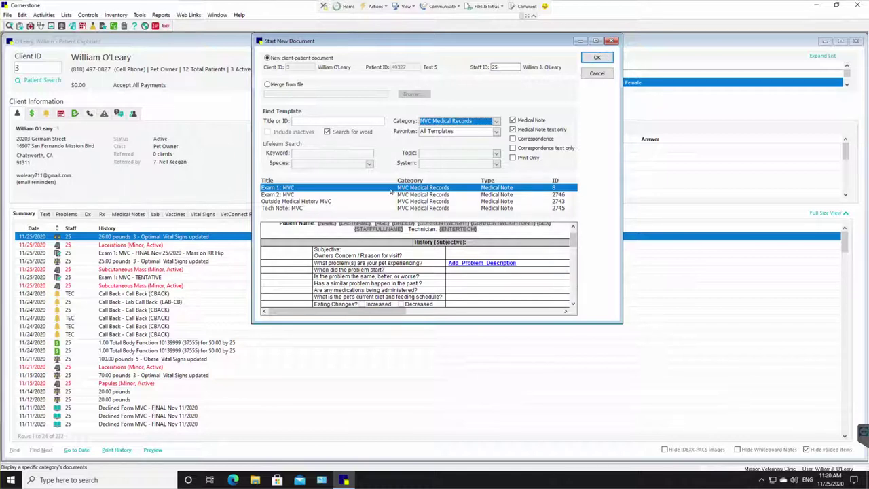
left_click(593, 58)
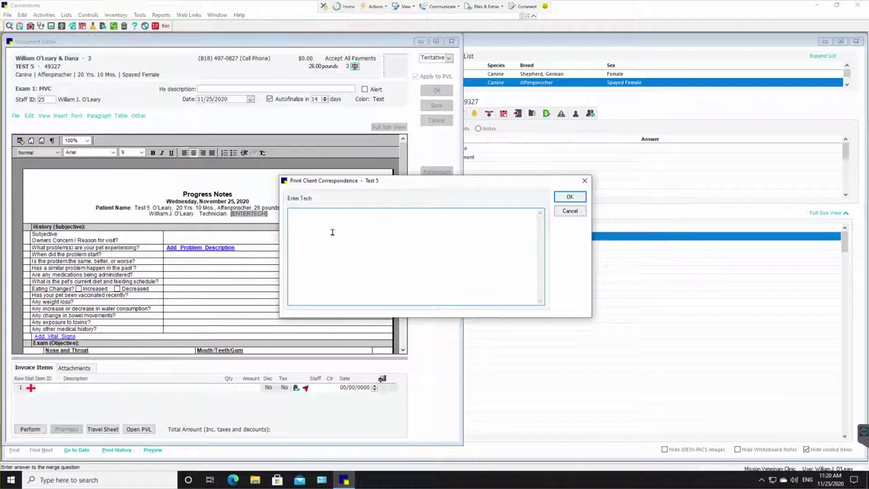
Step: Enter the technician's name for the note and skip adding any prescription
type("Bill")
left_click(569, 197)
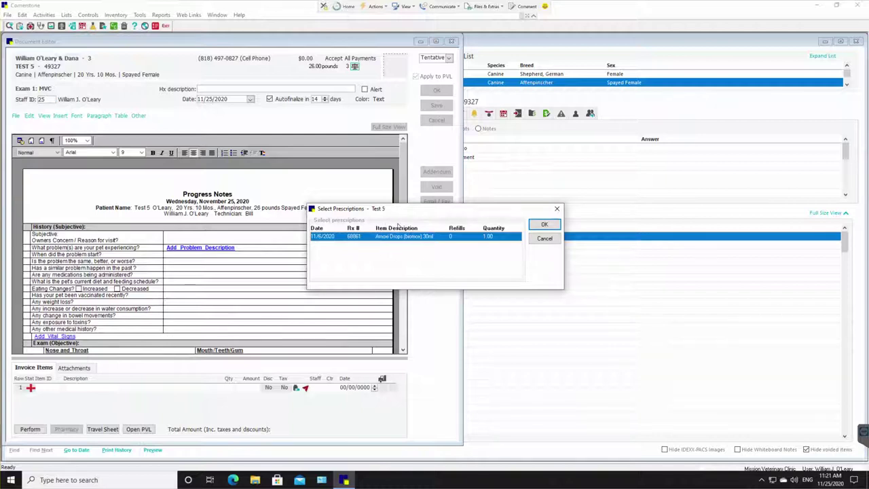
left_click(543, 240)
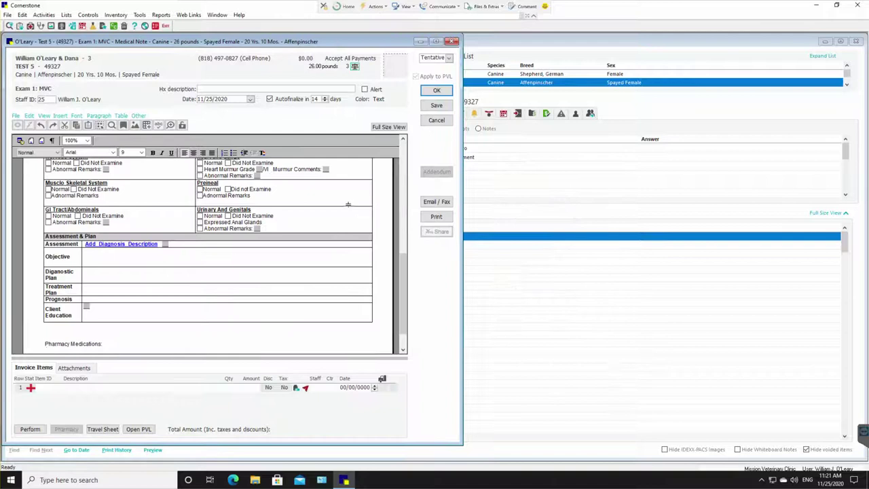
Step: Move the note window beside the patient history and set its Hx description to "Laceration on RR Leg"
scroll(347, 203, "up", 3)
scroll(347, 203, "up", 5)
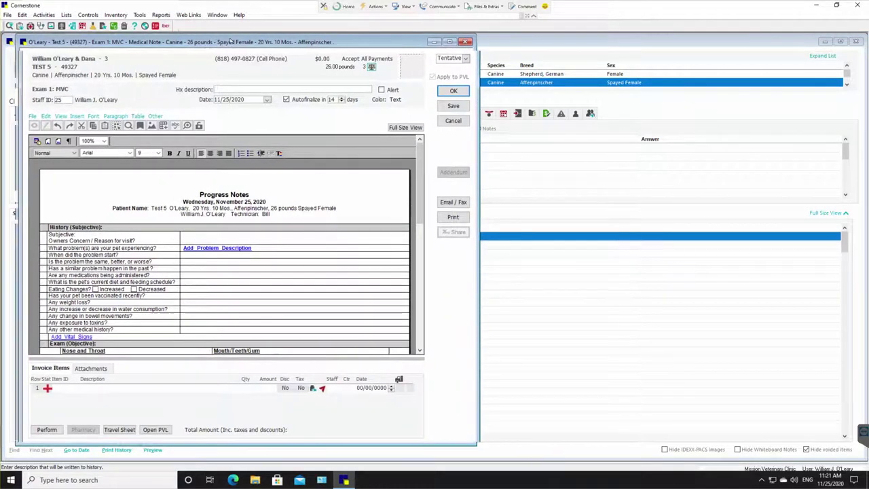
left_click_drag(247, 41, 551, 42)
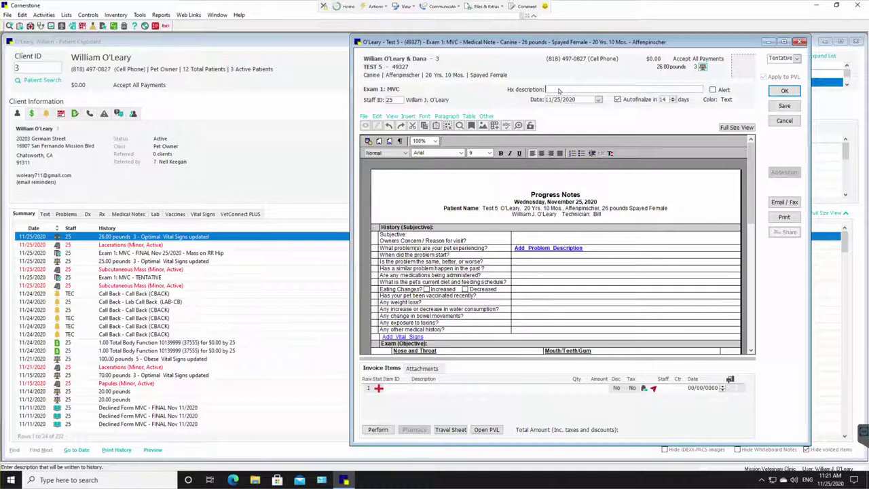
type("rat")
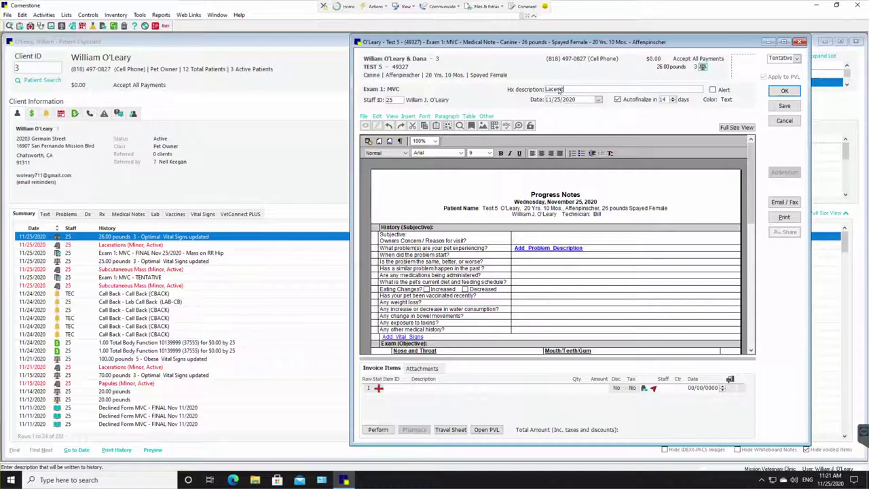
type("ion on RR Leg")
Step: Enter "Laceration on RR Leg, was in dog fight." as the owner's concern and reason for visit
left_click(526, 236)
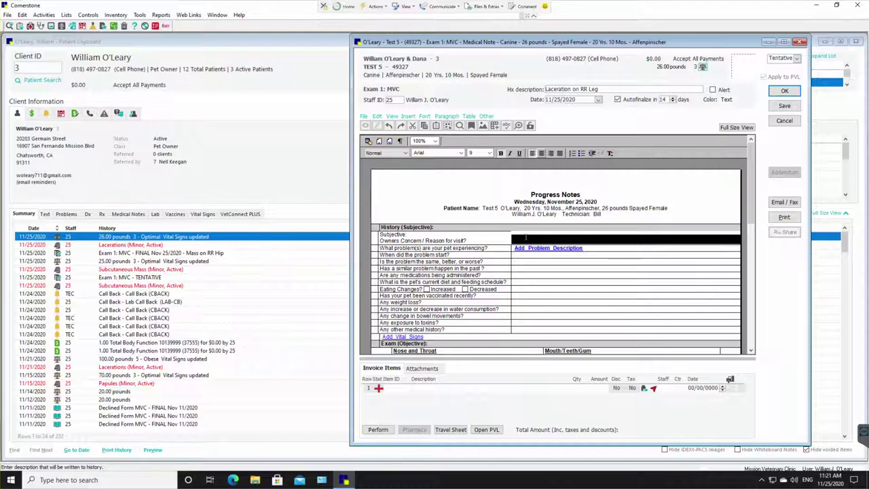
type("Lacerati")
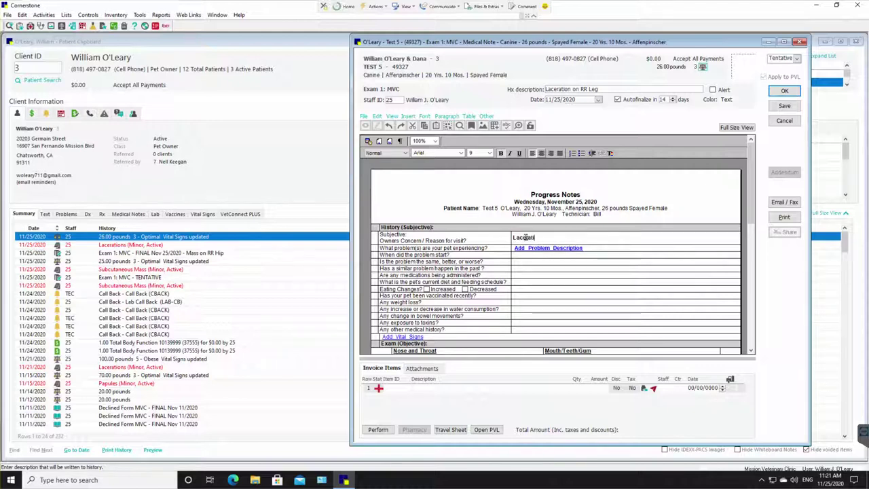
type("on on RR Leg, w")
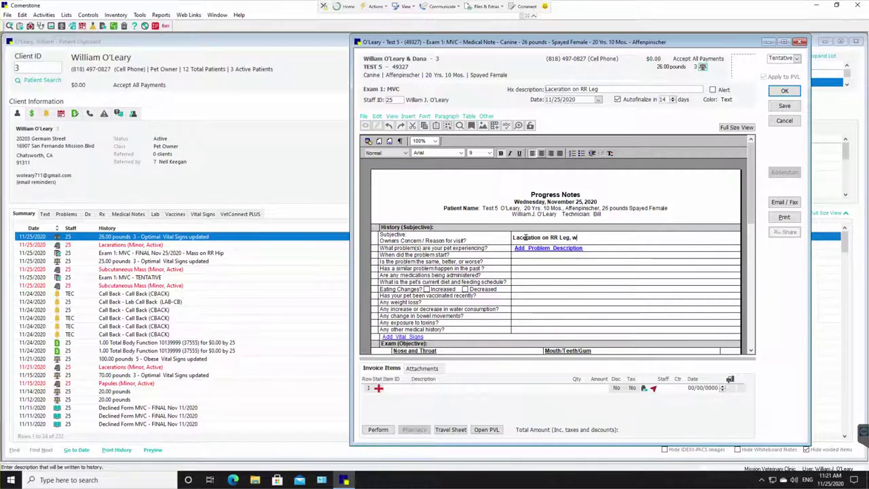
type("as in dog fight.")
Step: Add another Lacerations problem with Minor severity to the patient and insert it into the note's problem description
left_click(549, 248)
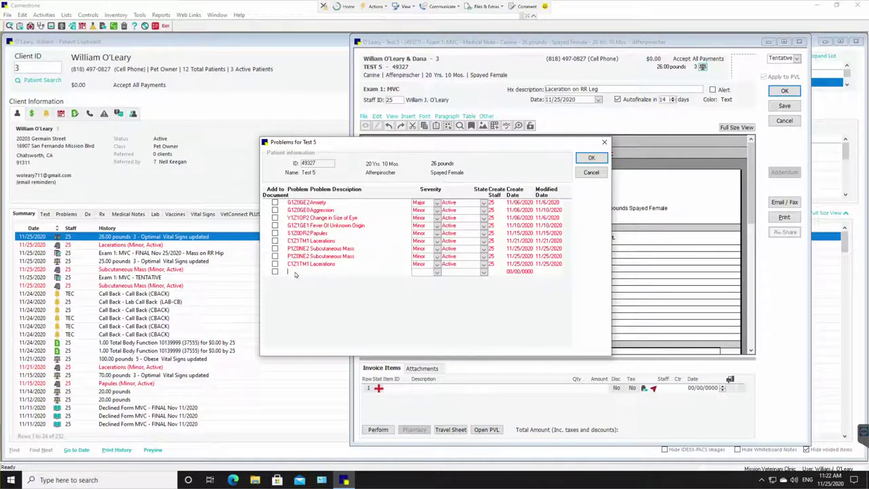
left_click(295, 274)
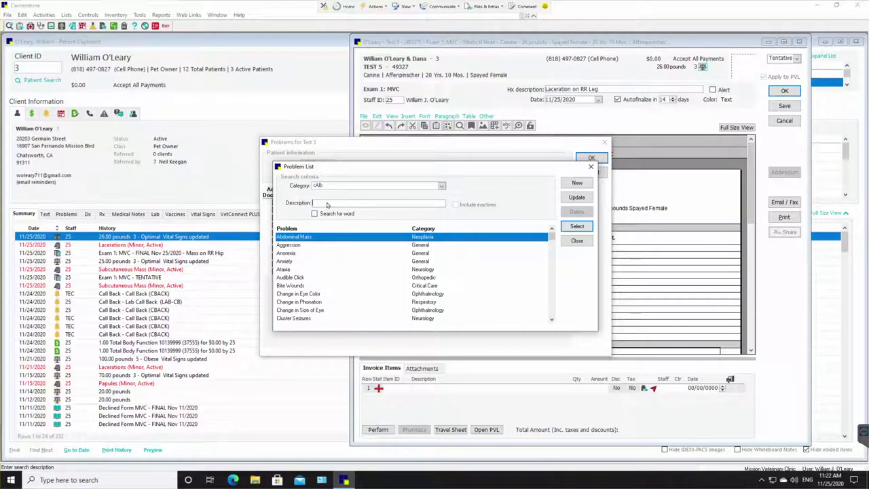
type("lacerat")
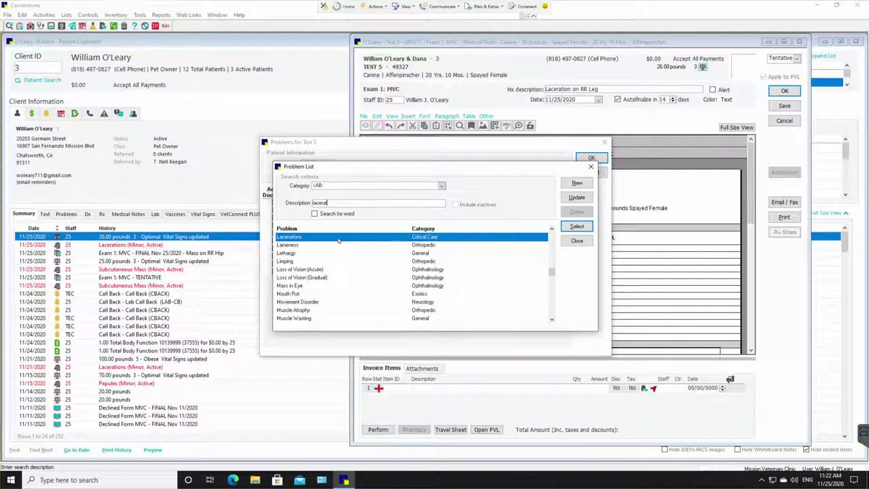
double_click(338, 237)
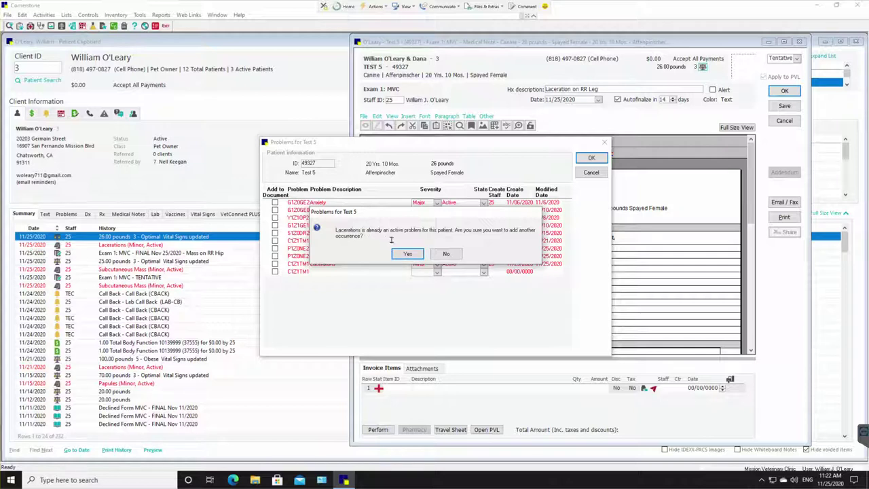
left_click(408, 256)
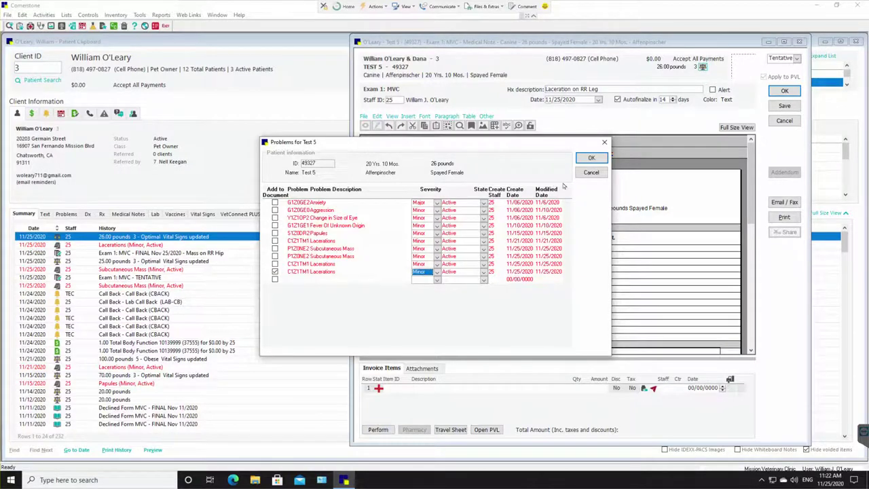
left_click(589, 158)
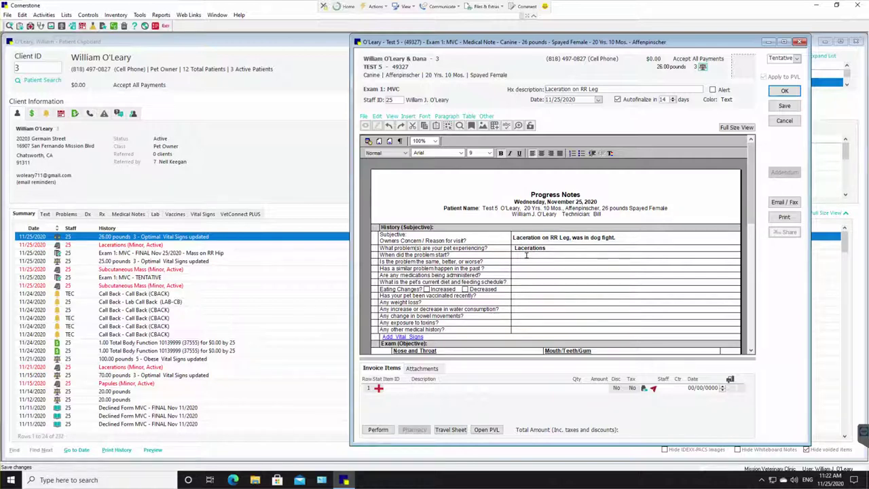
Step: Record that the problem started "two hours ago", is the "same", and "no" similar problem happened in the past
type("1")
type("wo fours ago")
left_click(519, 261)
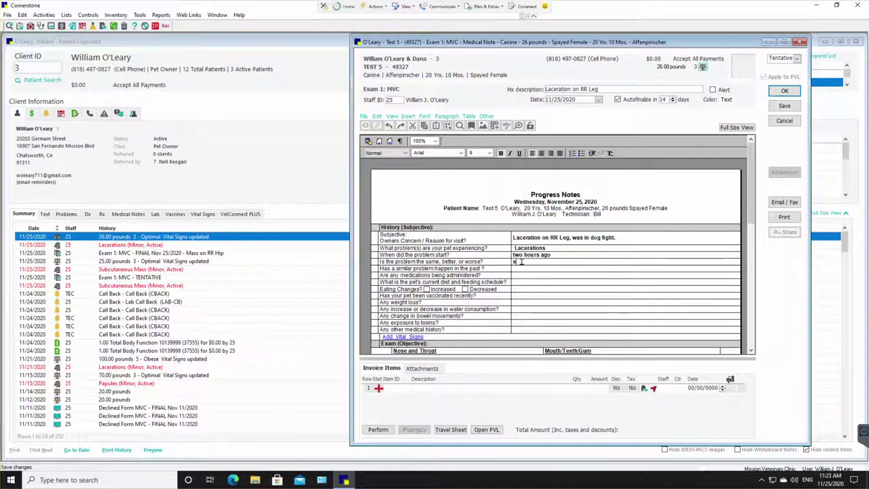
type("same")
left_click(527, 269)
type("no")
Step: Enter "Owner gave advil" for administered medications and "twice a day dry food" for current diet and feeding schedule
left_click(524, 274)
key("BackSpace")
key("BackSpace")
key("BackSpace")
type("Owner gave advil")
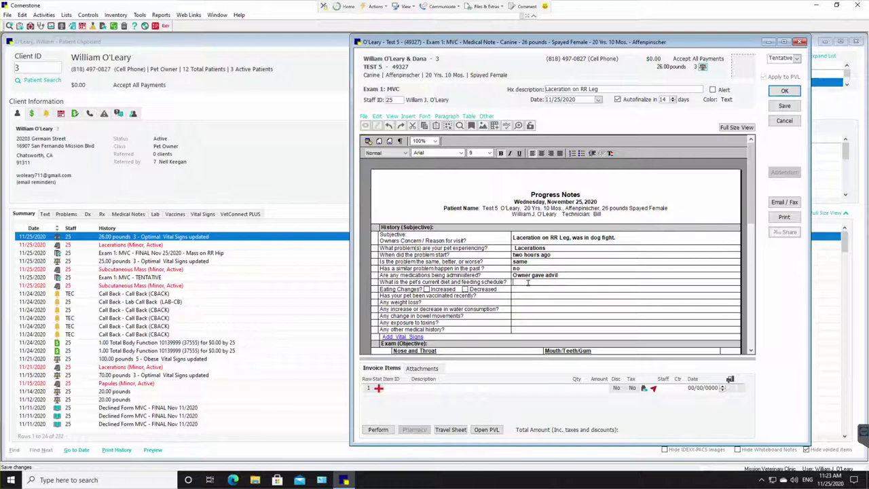
left_click(528, 282)
type("twice a day f")
type("ry food")
Step: Answer eating changes with "same" and every remaining history question, from recent vaccination to other medical history, with "no"
left_click(515, 290)
type("same")
left_click(530, 295)
type("nono")
left_click(523, 310)
type("n")
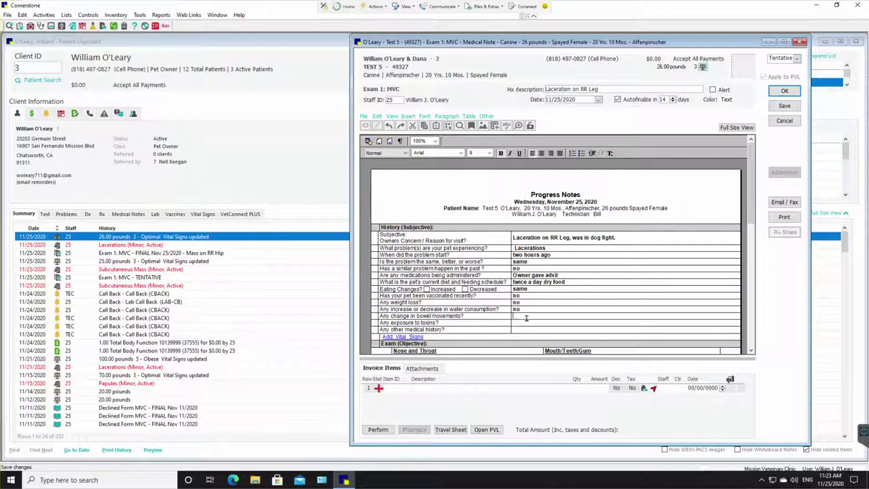
left_click(538, 317)
type("n")
left_click(517, 323)
type("n")
left_click(534, 330)
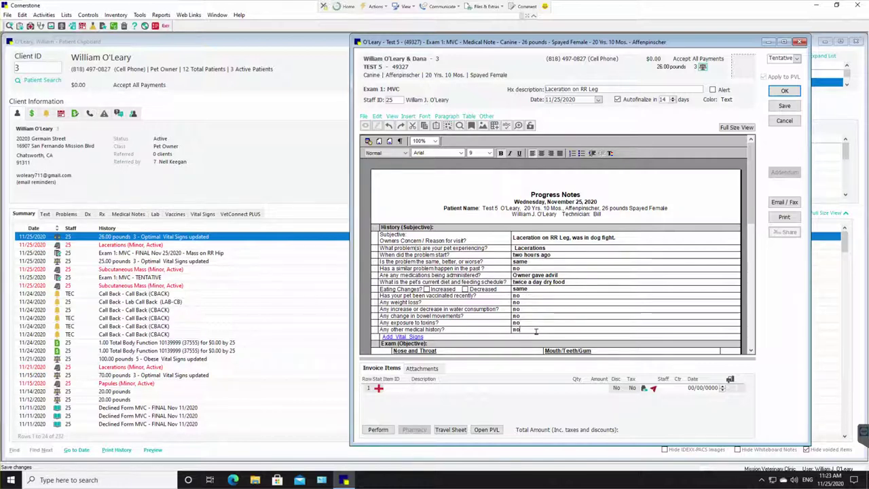
Step: Create a new vital signs set from the note with weight 25.0 pounds and body score 4 - Overweight
scroll(535, 331, "down", 3)
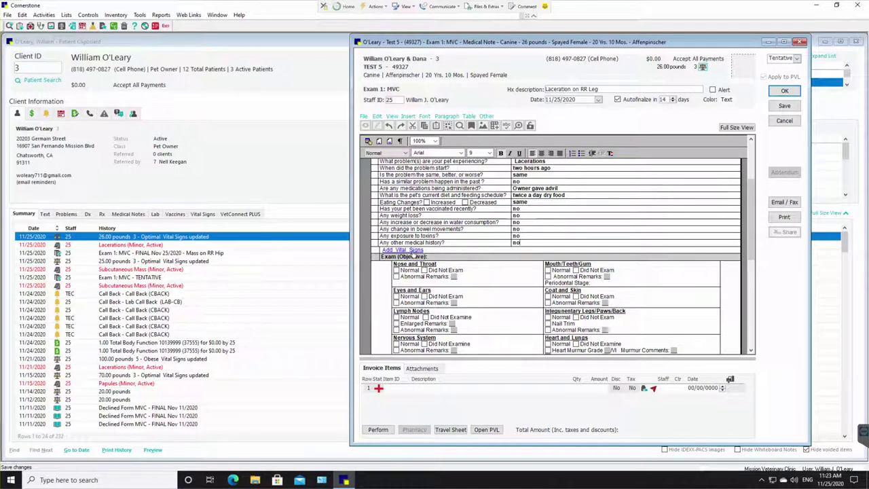
left_click(412, 252)
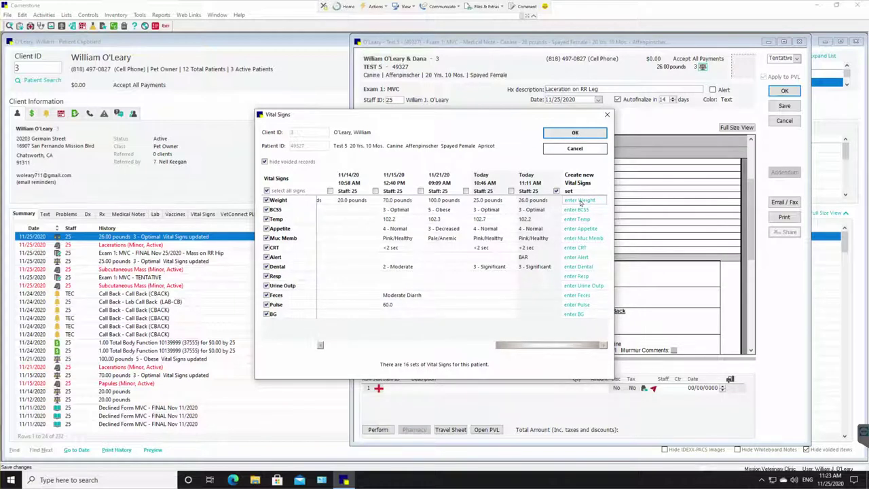
left_click(580, 201)
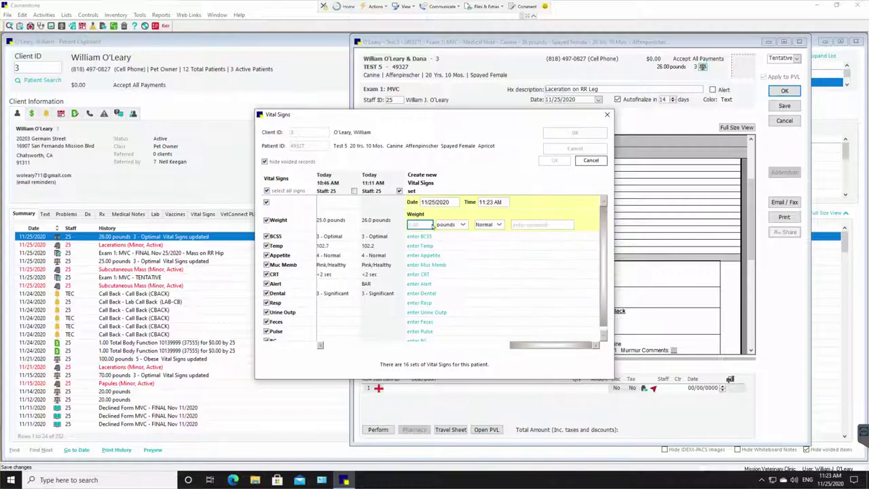
type("25.0")
left_click(422, 236)
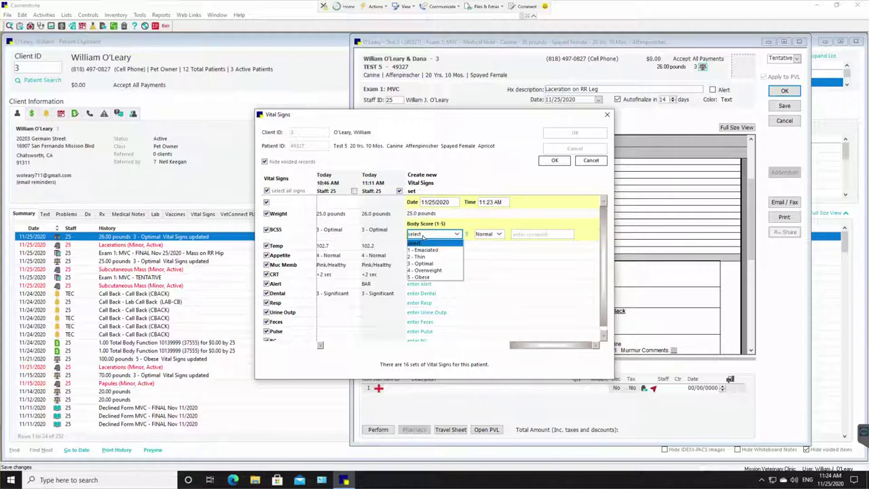
left_click(433, 271)
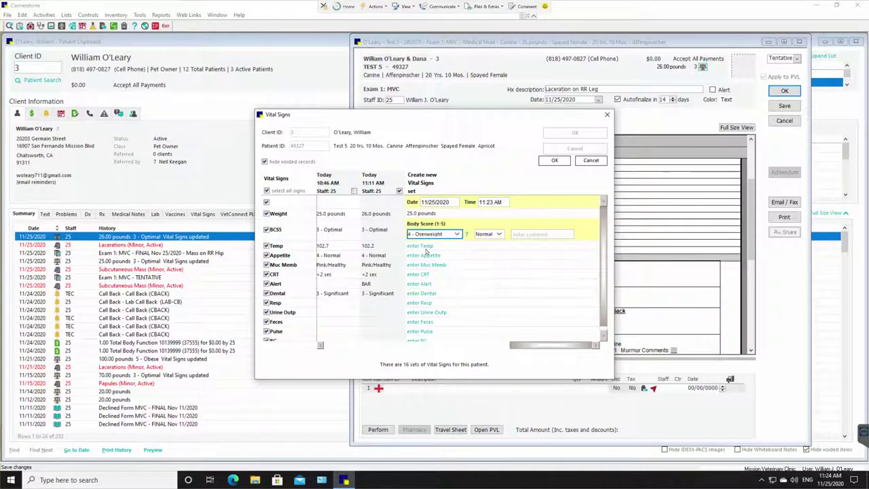
Step: Enter a temperature of 102.5 and an appetite score of 4 - Normal in the new vital signs set
left_click(428, 250)
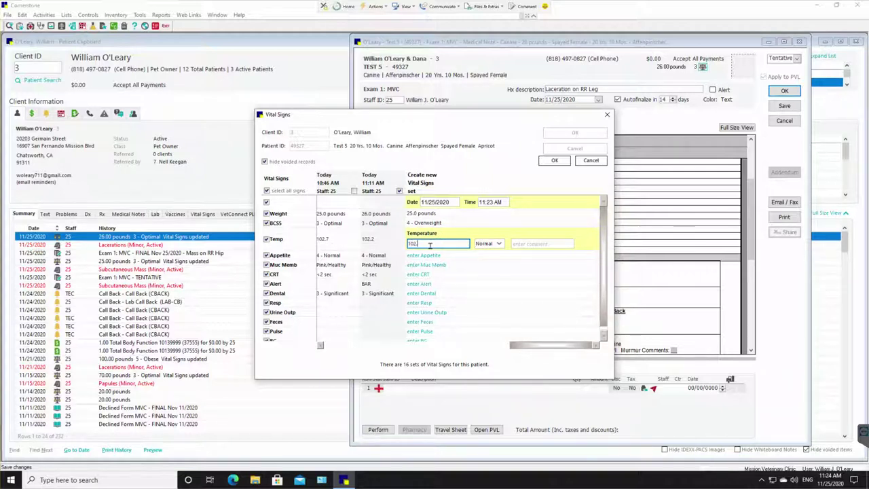
left_click(433, 255)
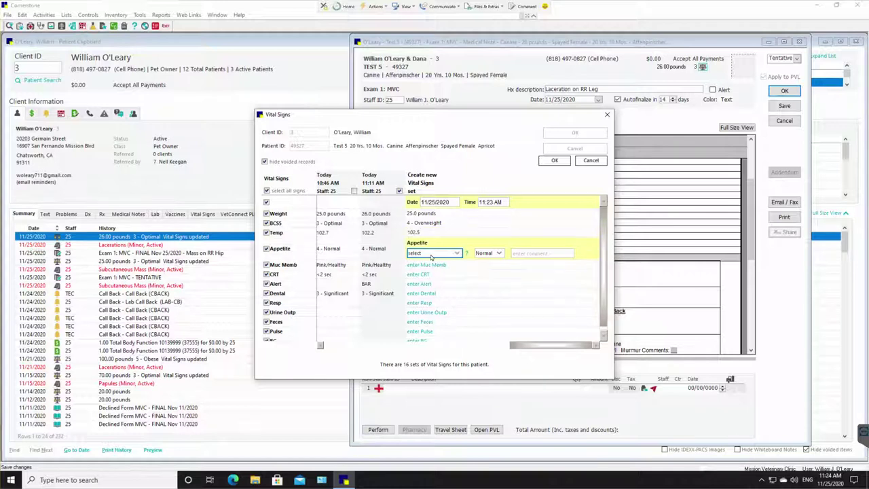
left_click(445, 254)
left_click(431, 295)
Step: Record mucous membranes as Pink/Healthy and capillary refill as <2 sec in the new vital signs set
left_click(430, 266)
left_click(429, 266)
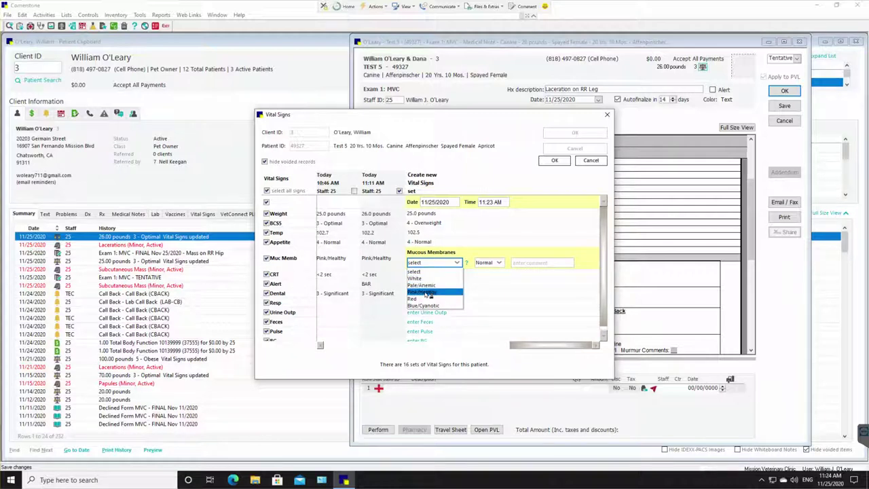
left_click(425, 292)
left_click(427, 273)
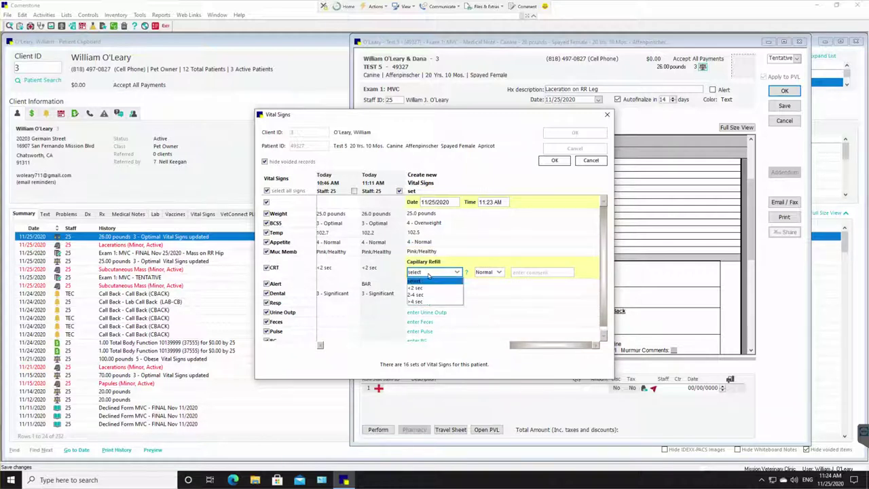
left_click(427, 284)
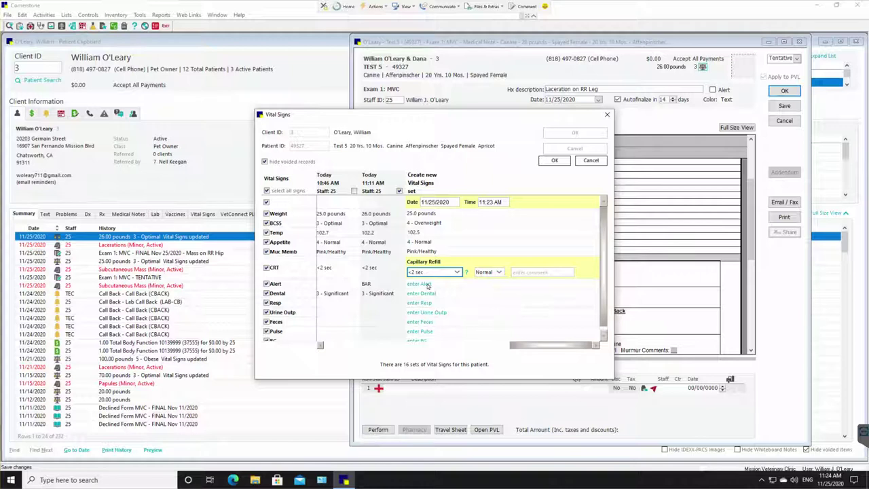
Step: Set Alert/Attitude to BAR and the dental score to 3 - Significant in the new vital signs set
left_click(440, 281)
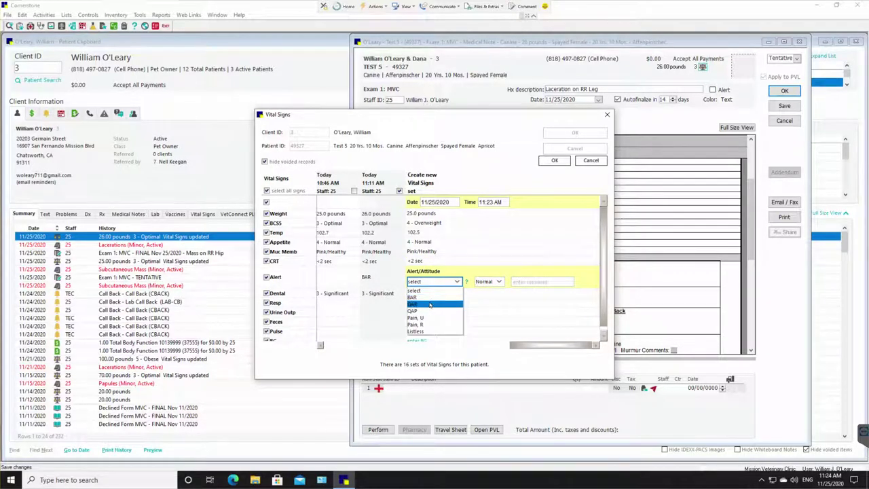
left_click(427, 298)
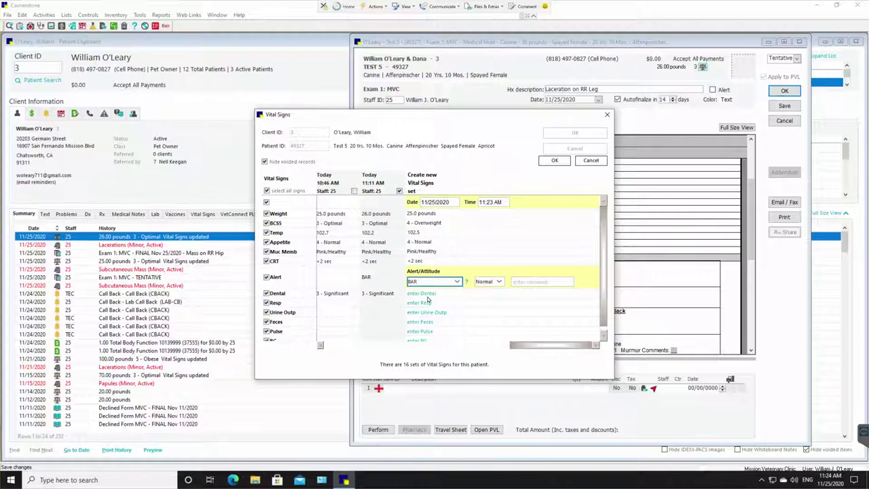
left_click(426, 297)
left_click(433, 292)
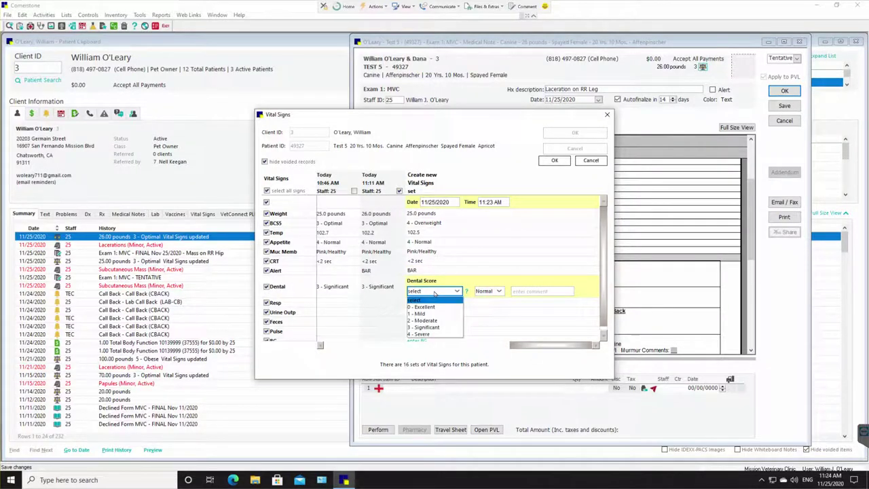
left_click(427, 326)
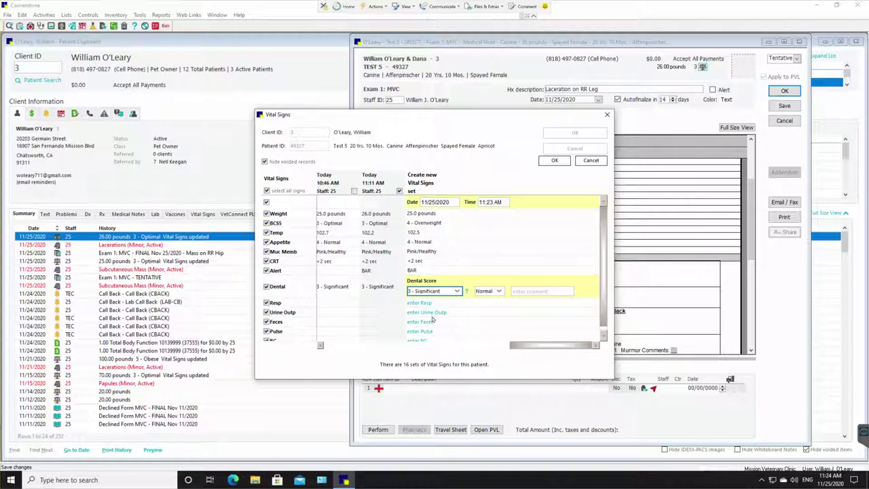
left_click(603, 336)
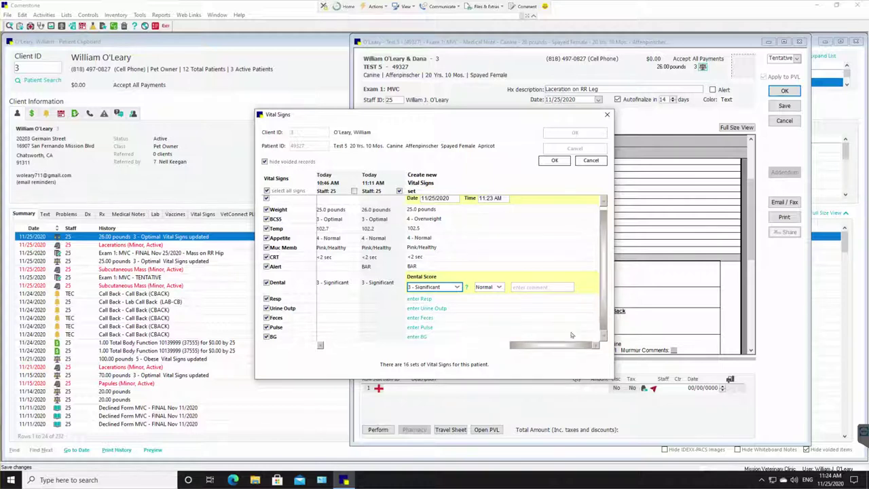
left_click(419, 328)
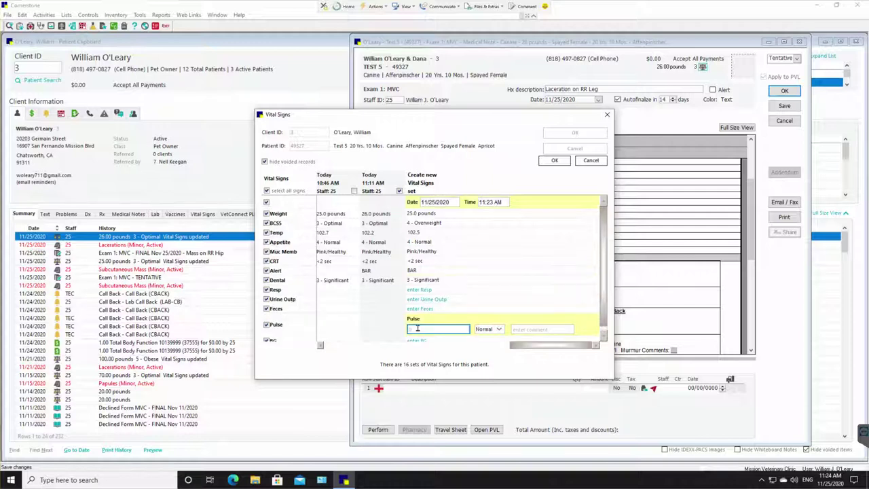
left_click(499, 329)
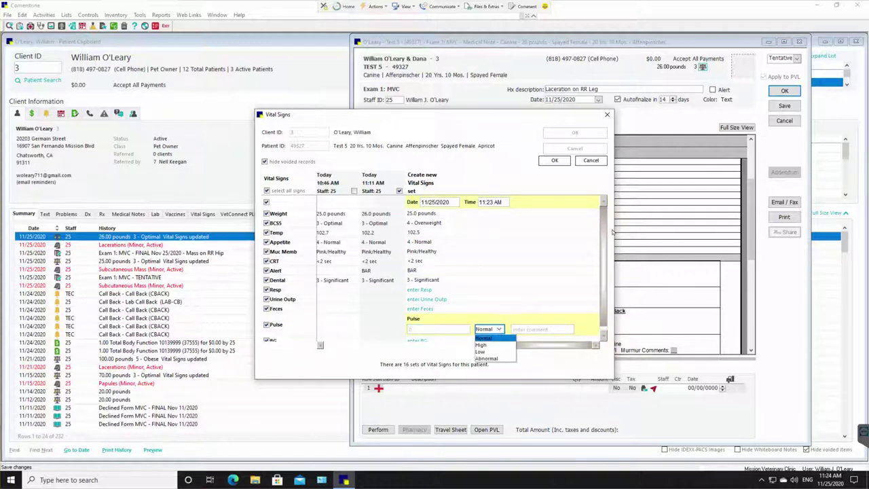
left_click(578, 201)
scroll(604, 316, "down", 1)
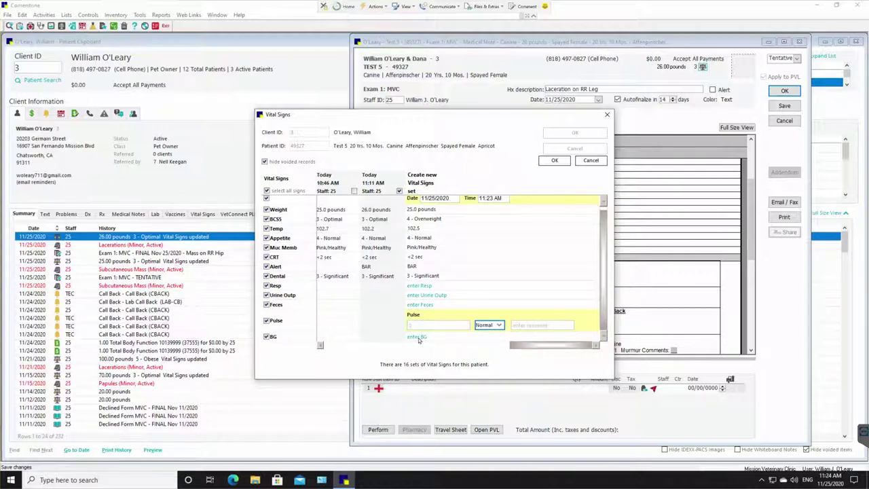
Step: Save the new vital signs set under the preset staff member and return it to the medical note
left_click(555, 160)
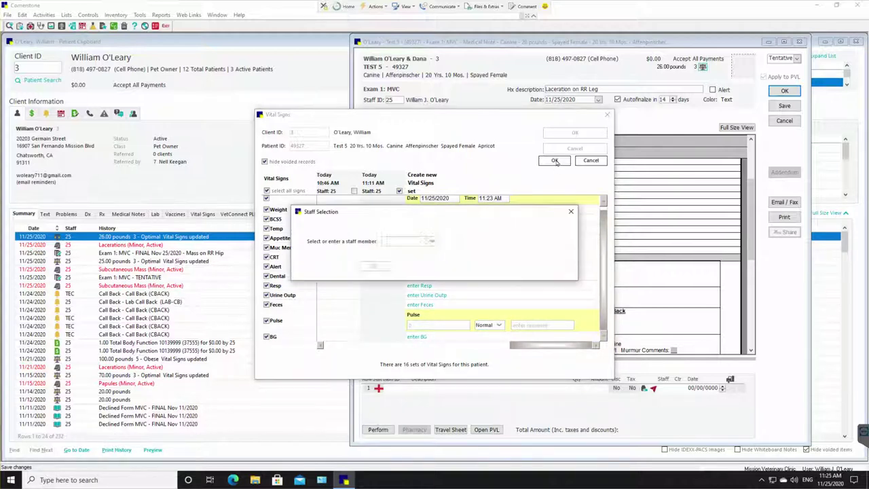
left_click(383, 266)
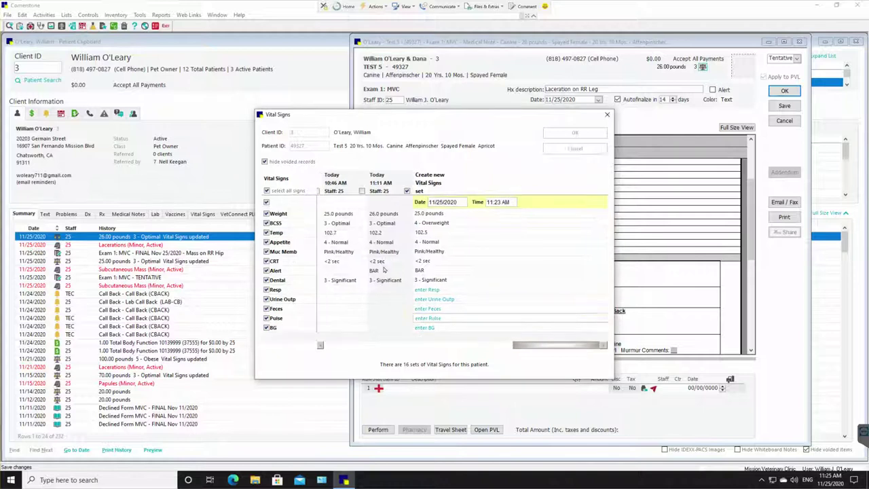
left_click(576, 133)
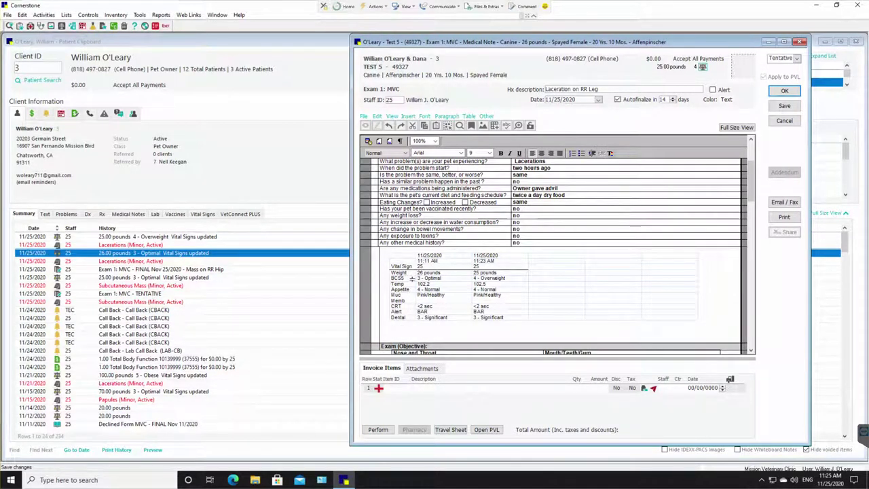
Step: In the objective exam, mark Nose and Throat and Eyes and Ears as Normal, and Lymph Nodes as Did Not Examine
scroll(465, 288, "down", 1)
scroll(465, 285, "down", 5)
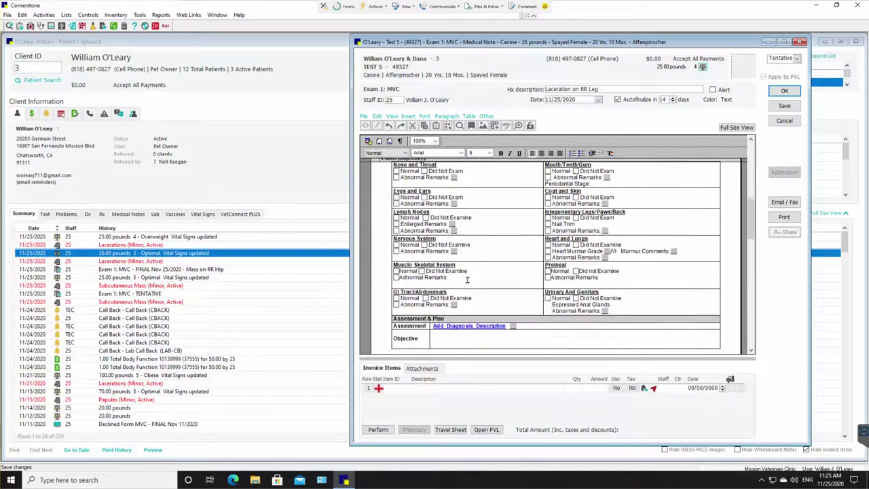
scroll(467, 275, "up", 2)
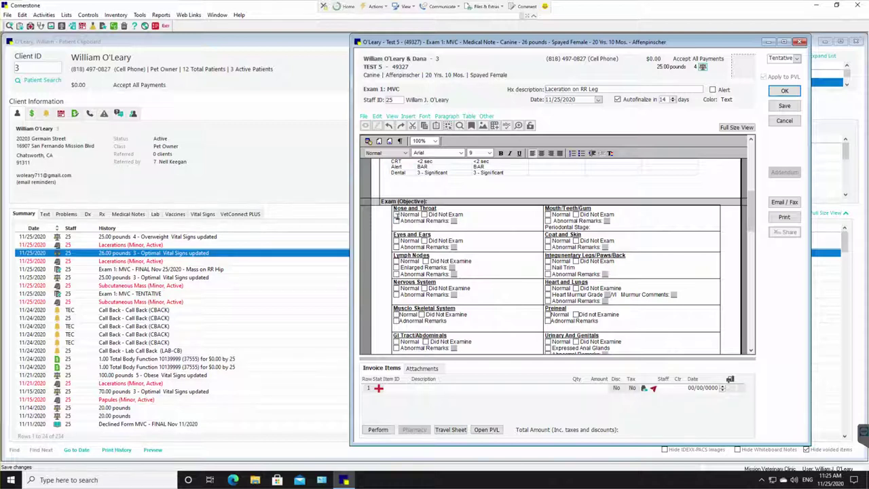
left_click(397, 214)
left_click(397, 241)
left_click(425, 260)
scroll(425, 288, "up", 1)
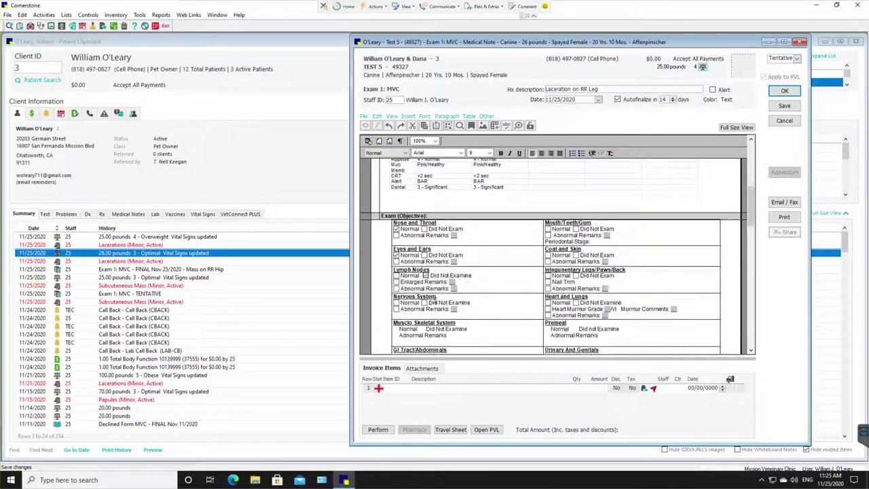
Step: Mark the Nervous System, Musclo Skeletal System and GI Tract/Abdominals as Did Not Examine
scroll(427, 278, "down", 2)
left_click(425, 245)
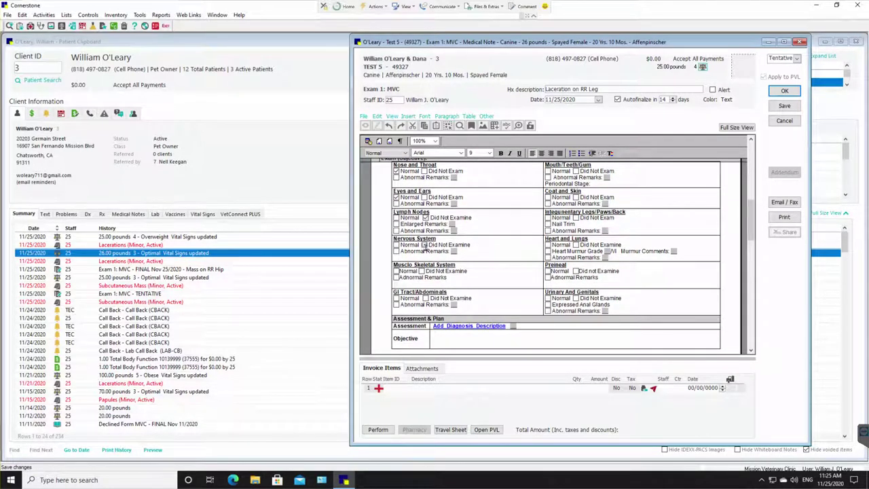
left_click(421, 271)
left_click(424, 298)
Step: Mark Mouth/Teeth/Gum as Normal, and Coat and Skin, Integumentary, Heart and Lungs, Preineal, and Urinary and Genitals as not examined
left_click(548, 171)
left_click(548, 217)
left_click(575, 197)
left_click(575, 245)
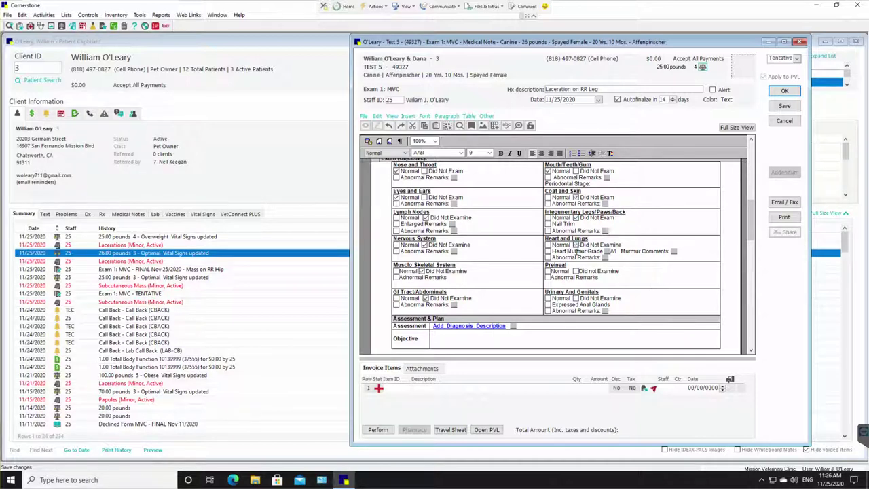
left_click(575, 271)
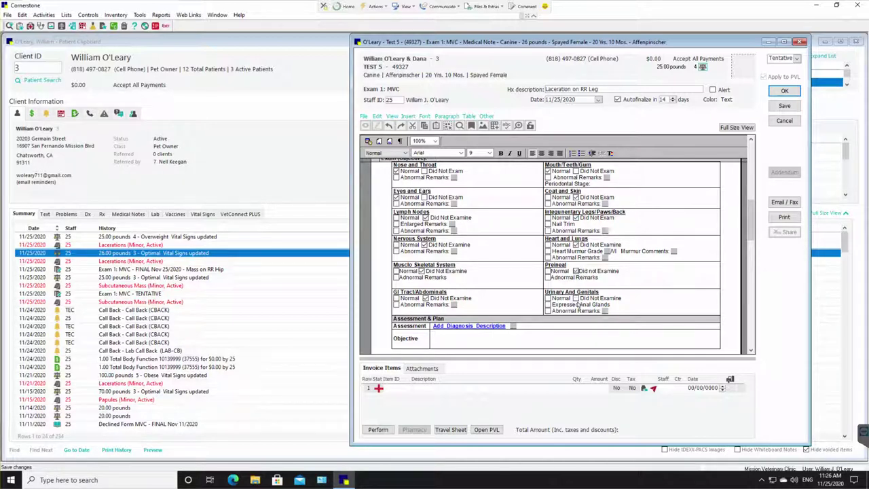
left_click(575, 298)
Step: Save the Exam 1: MVC medical note as Tentative and close it
scroll(483, 246, "down", 2)
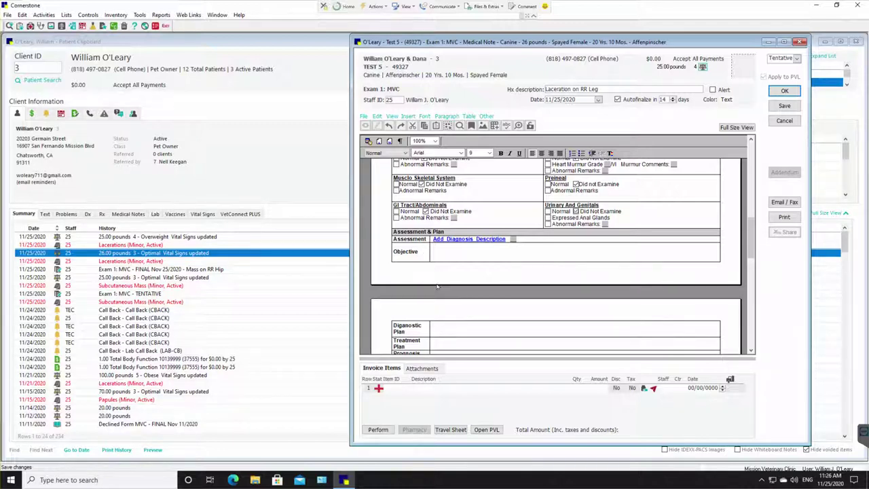
left_click(782, 106)
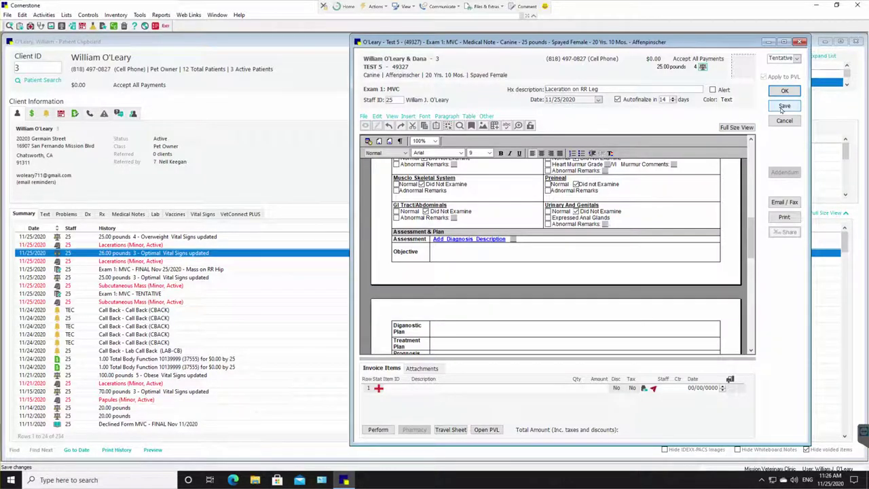
left_click(783, 91)
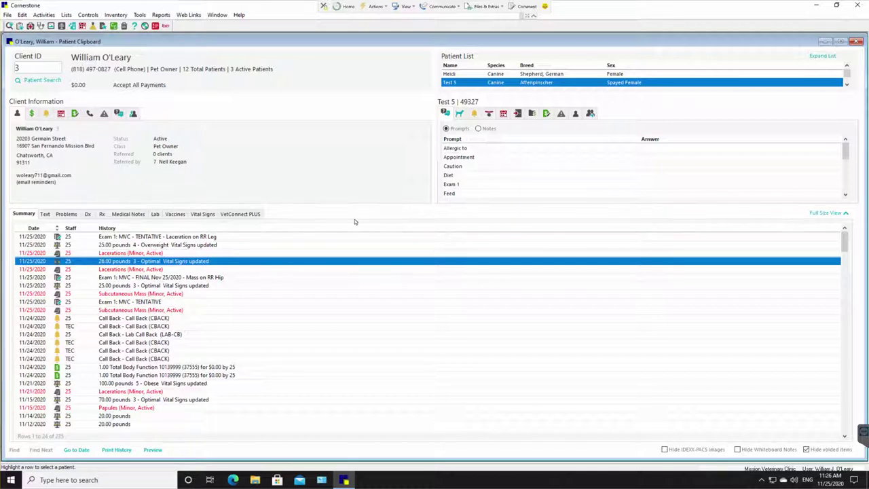
Step: Reopen the tentative "Laceration on RR Leg" exam note from the patient history at its Assessment & Plan section
left_click(106, 237)
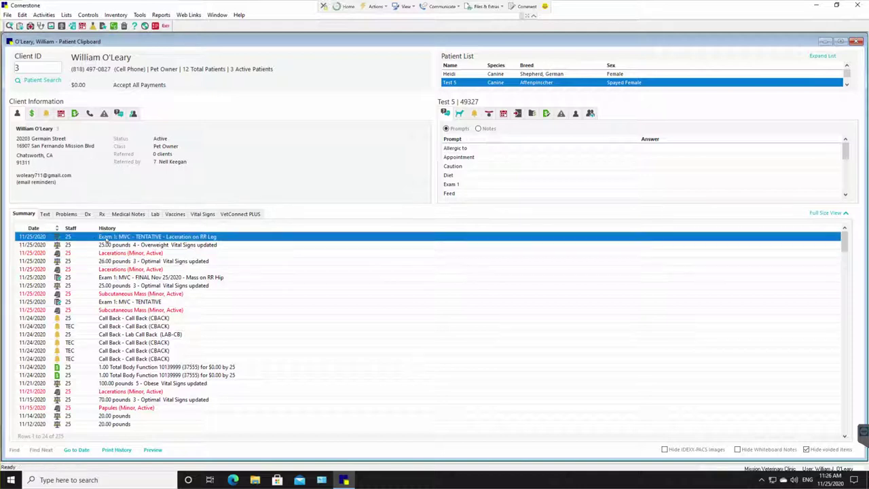
double_click(175, 237)
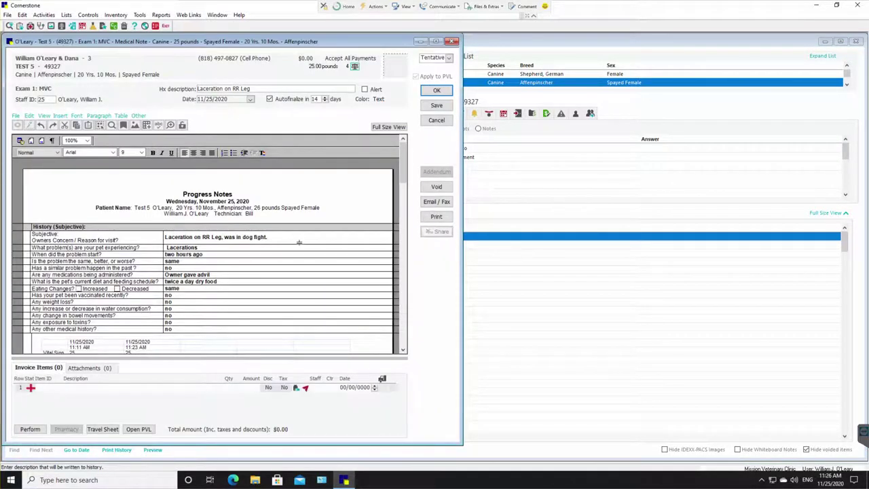
scroll(300, 247, "down", 6)
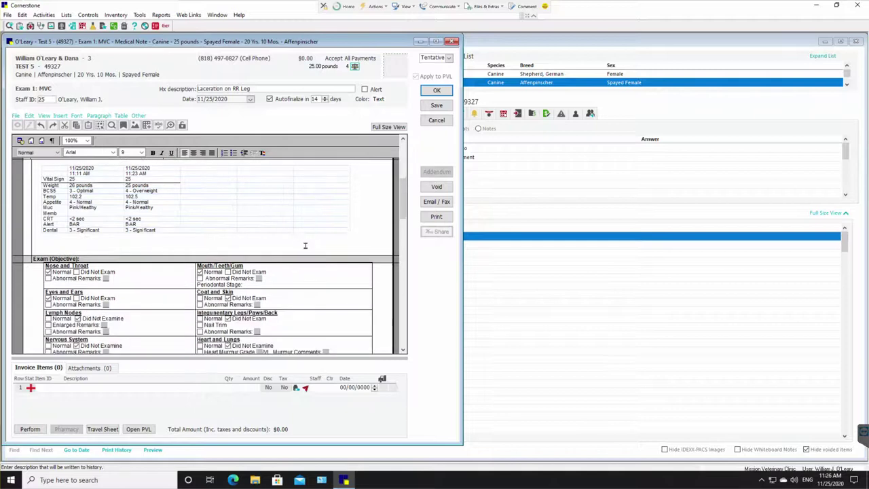
scroll(305, 245, "down", 5)
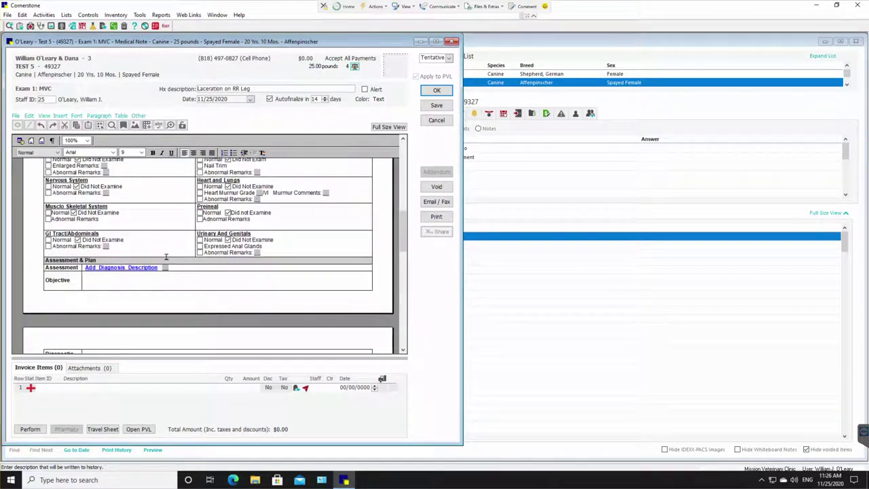
Step: Add the diagnosis "Laceration of skin" to the note's Assessment from the diagnostic codes list
left_click(136, 267)
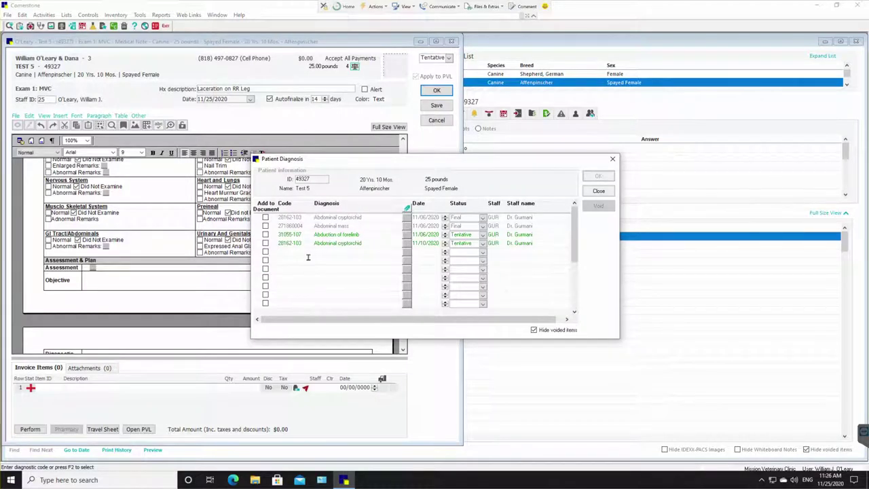
key("F2")
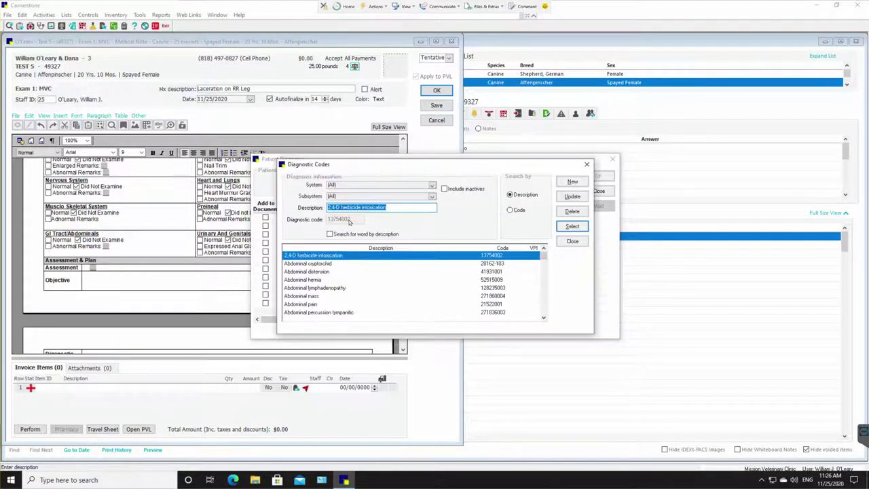
scroll(353, 269, "down", 5)
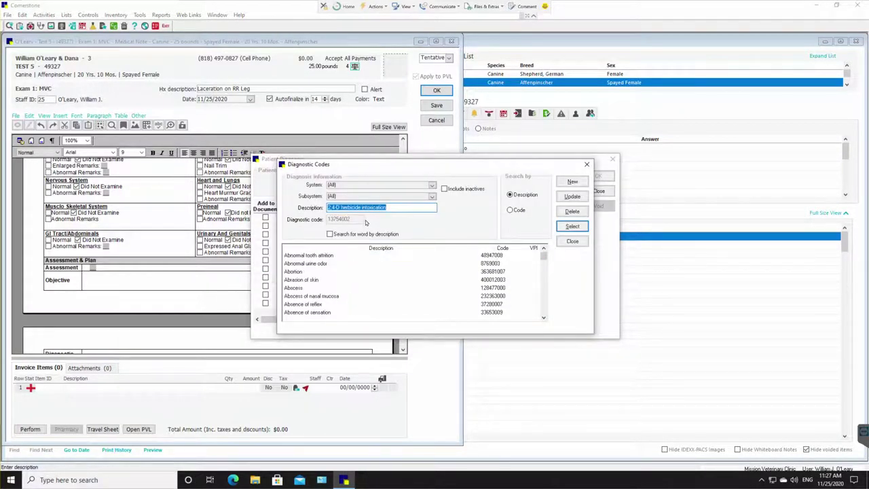
type("lacer")
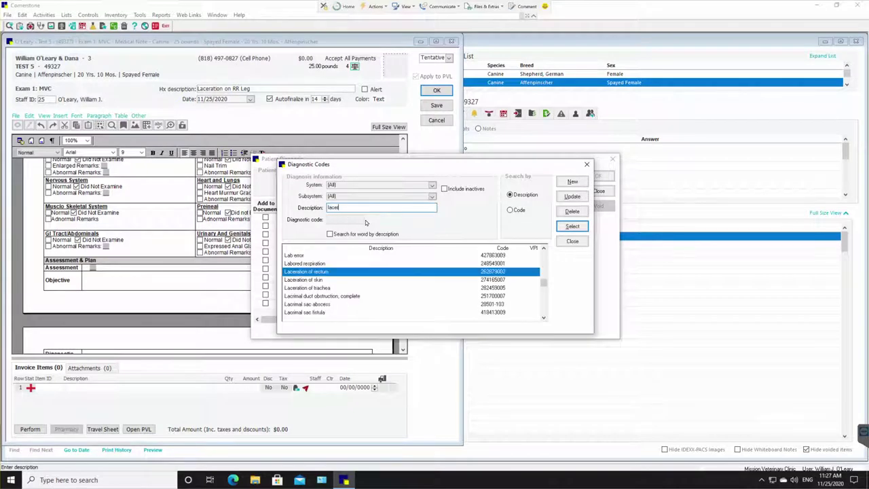
left_click(332, 279)
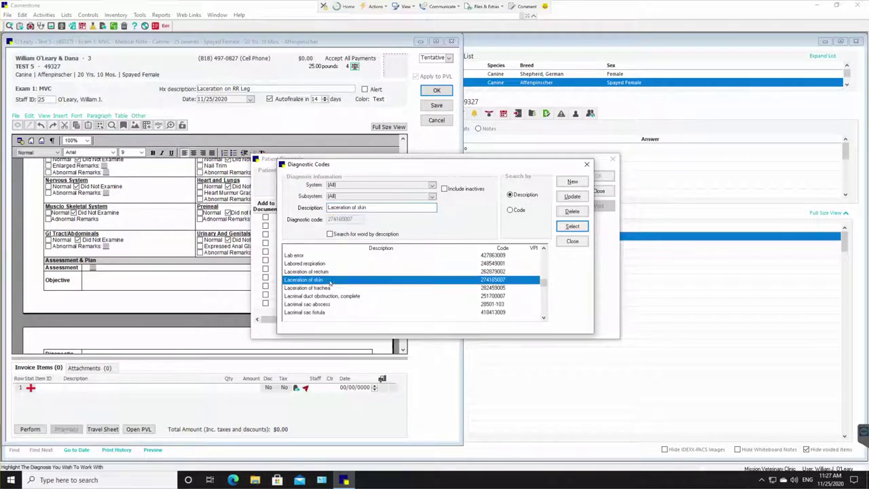
double_click(459, 280)
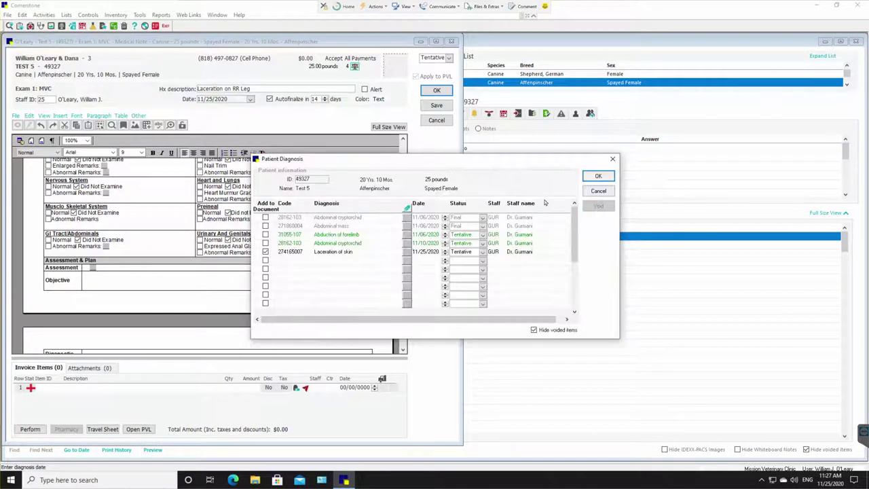
left_click(598, 176)
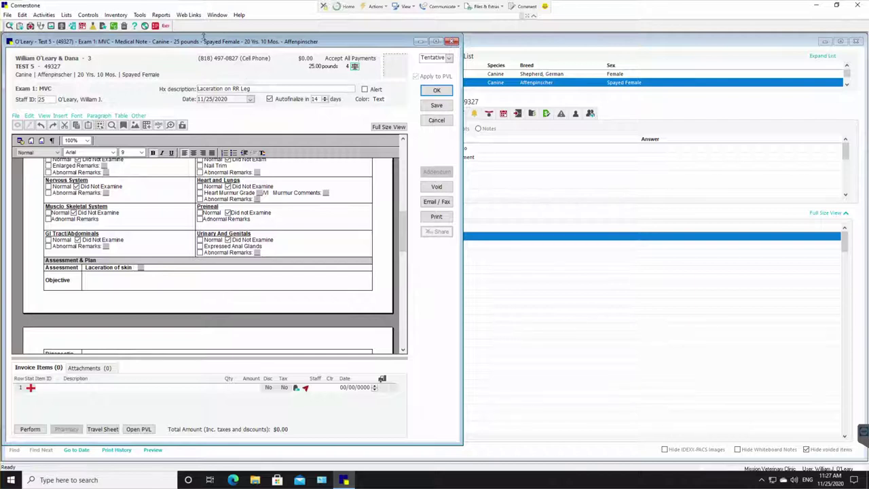
Step: Move the note window off the patient history and enter "X_rays" and "Total body function" as separate lines in the Diagnostic Plan
left_click_drag(205, 37, 205, 42)
left_click_drag(262, 41, 547, 48)
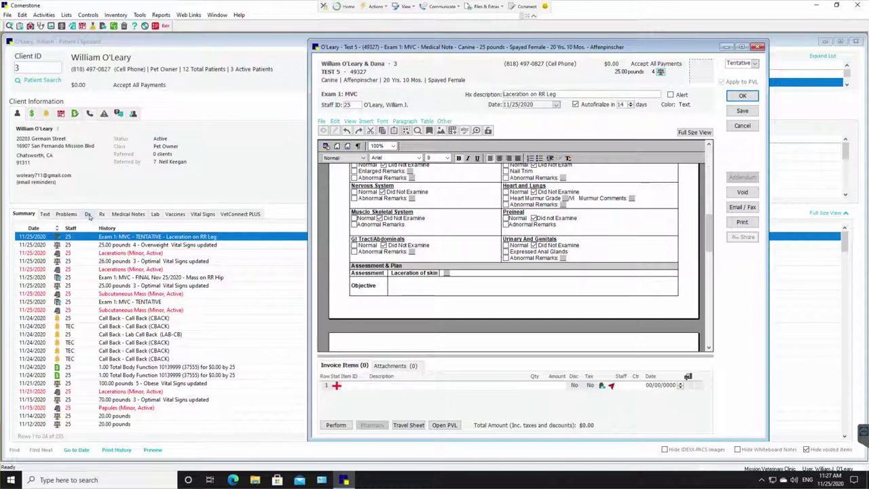
scroll(468, 234, "down", 6)
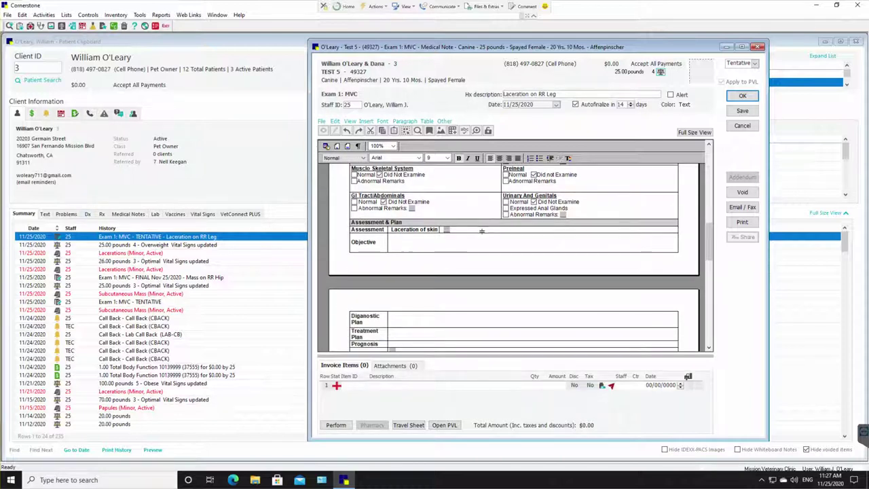
scroll(480, 232, "up", 2)
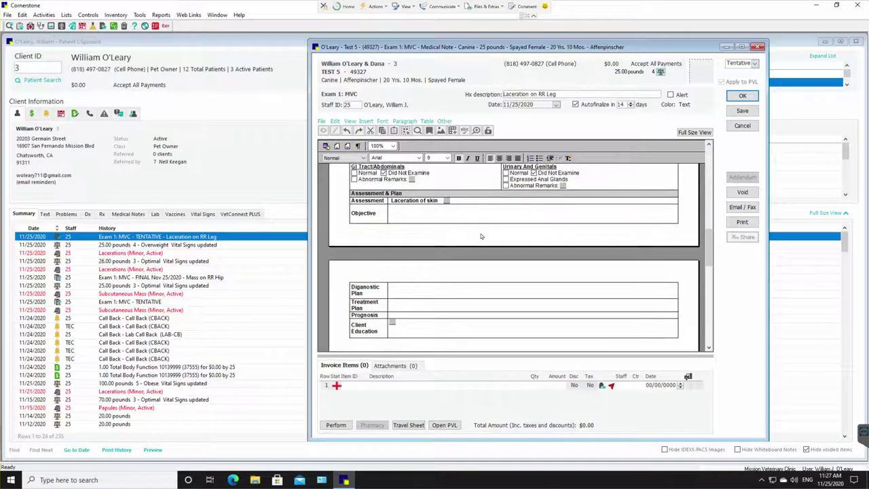
double_click(406, 289)
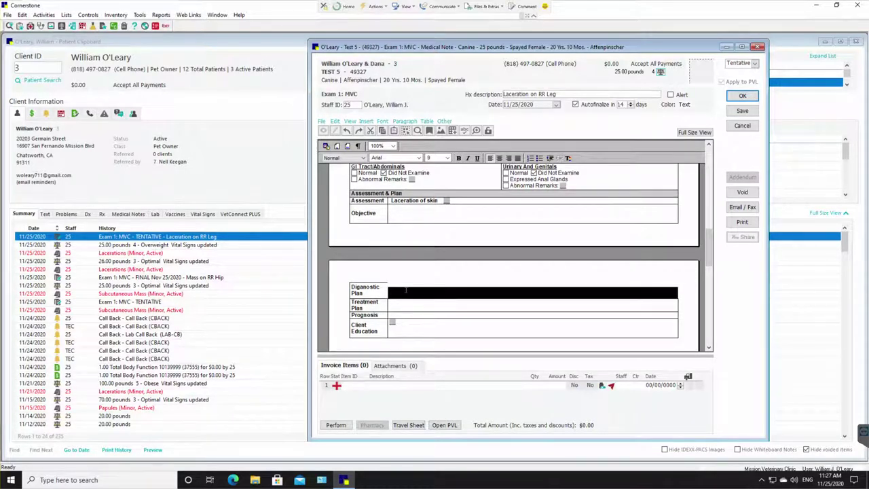
type("x_ray")
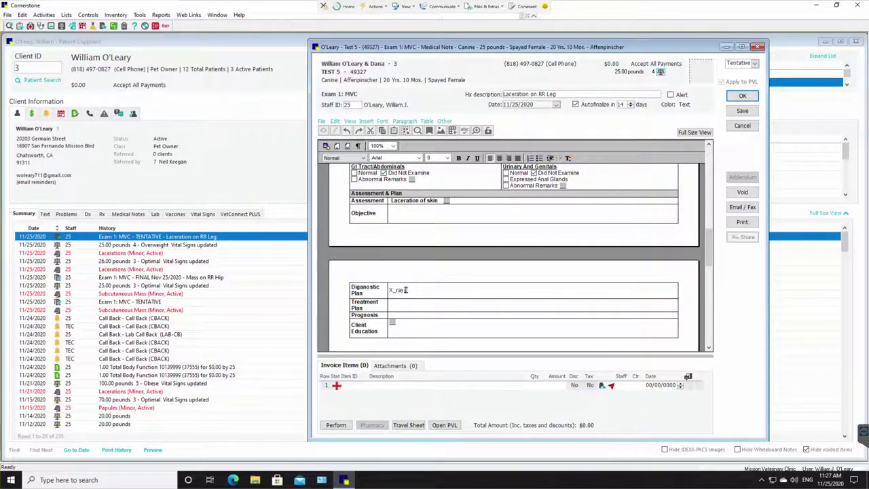
key("Return")
type("Total body function")
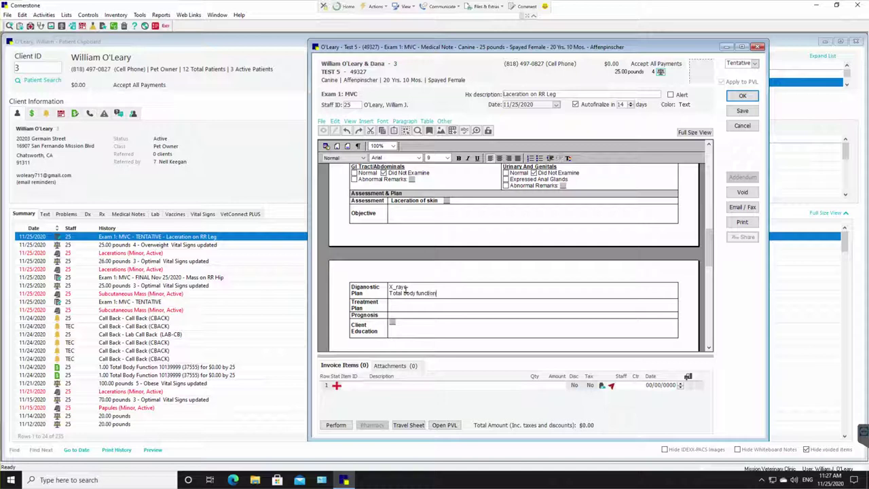
Step: Enter "Injections x 4", "Anesthesia" and "Laceration surgery" on separate lines in the Treatment Plan
left_click(408, 303)
type("Injections x 4")
key("Return")
type("Anesthesia")
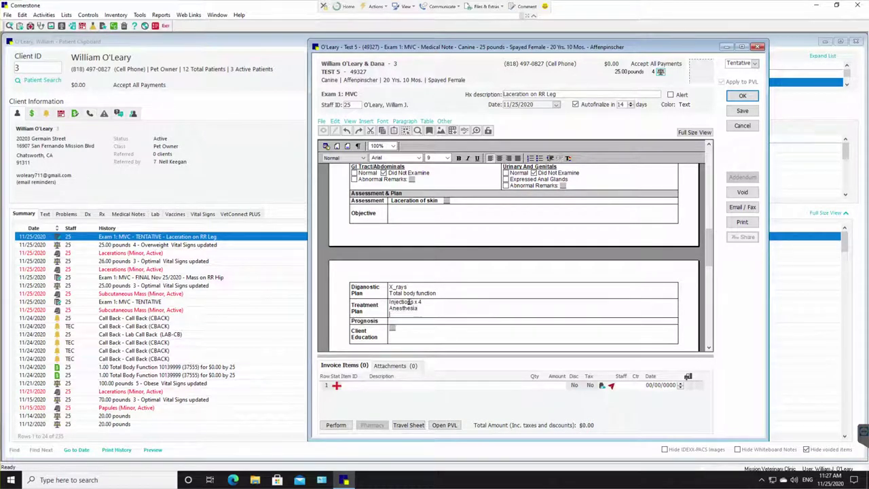
key("Return")
type("S")
key("BackSpace")
type("Laceration surgery")
key("Return")
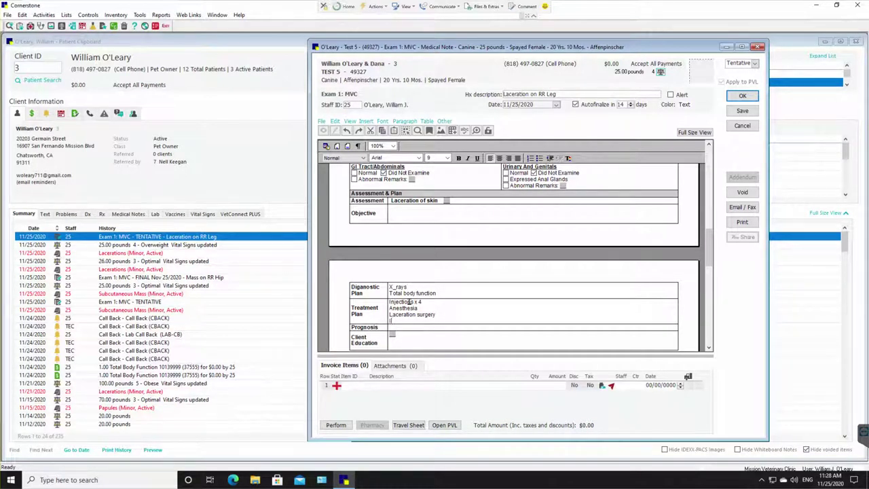
Step: Add the lines "IV Cath, Fluids, Ext", "E-collar" and "Pharmacy x 3" to the Treatment Plan
type("IV Ca")
type("th, Fluids, EXt")
key("Return")
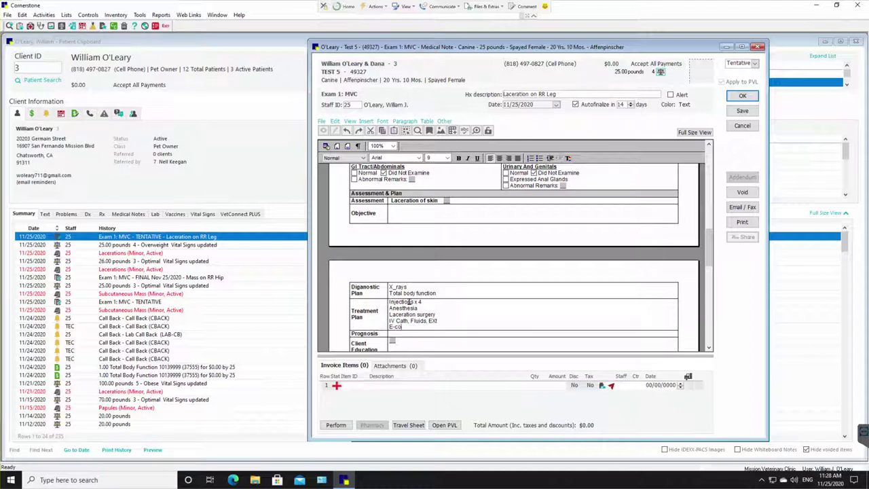
type("E-collar")
key("Return")
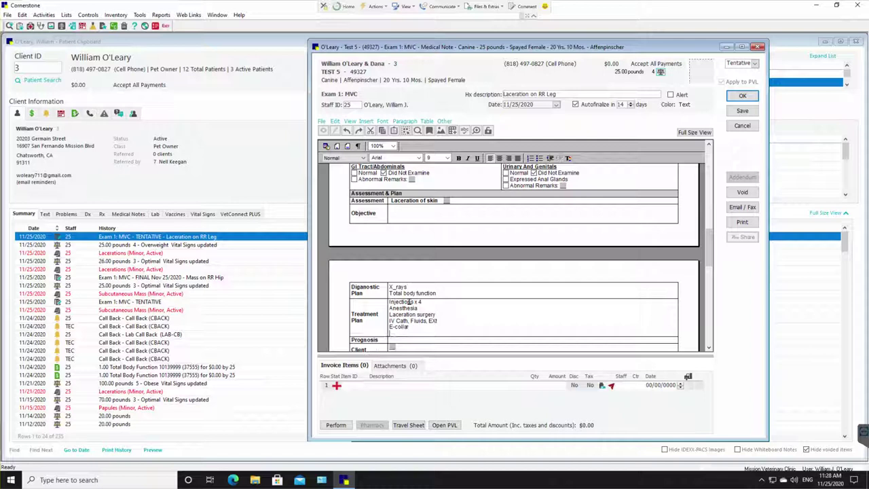
type("Phar")
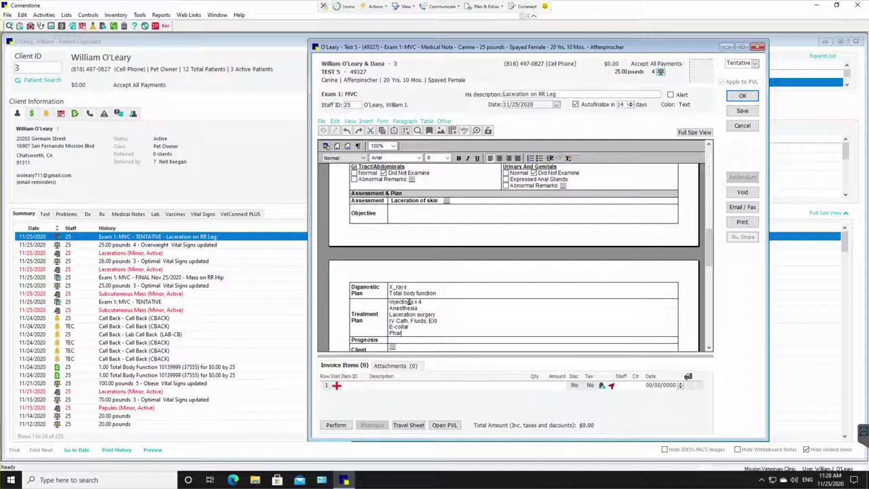
type("macy x 3")
Step: Save and close the exam note, and reopen the tentative "Laceration on RR Leg" note at its diagnostic and treatment plans
left_click(743, 112)
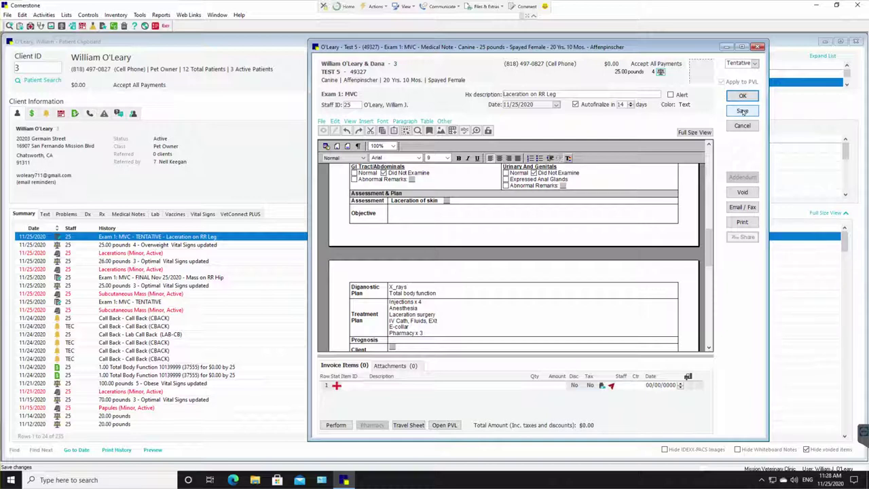
left_click(741, 97)
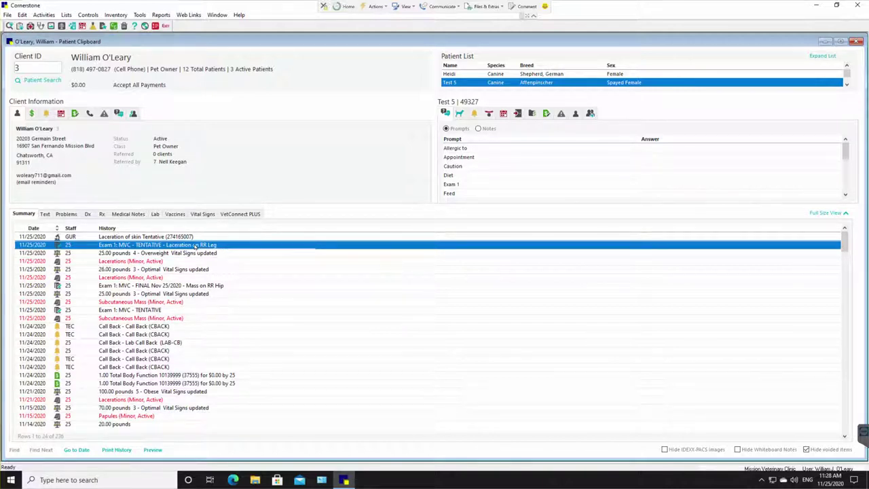
double_click(195, 247)
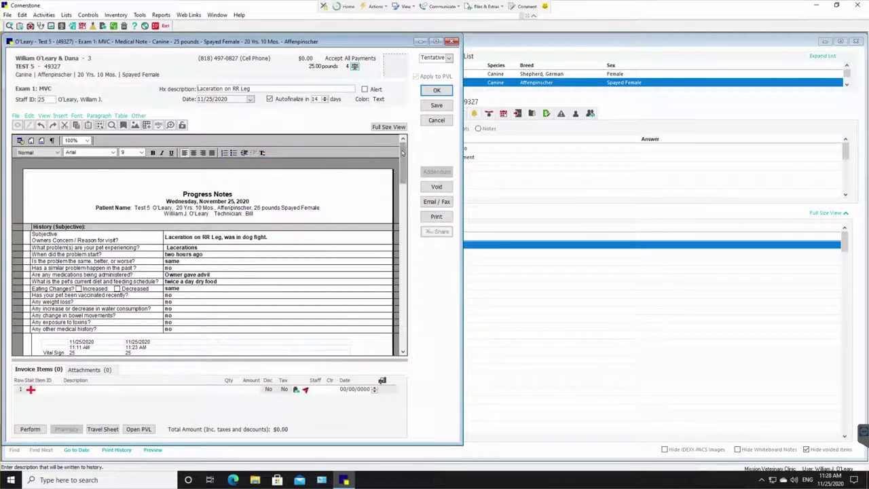
left_click(403, 162)
left_click_drag(402, 163, 402, 221)
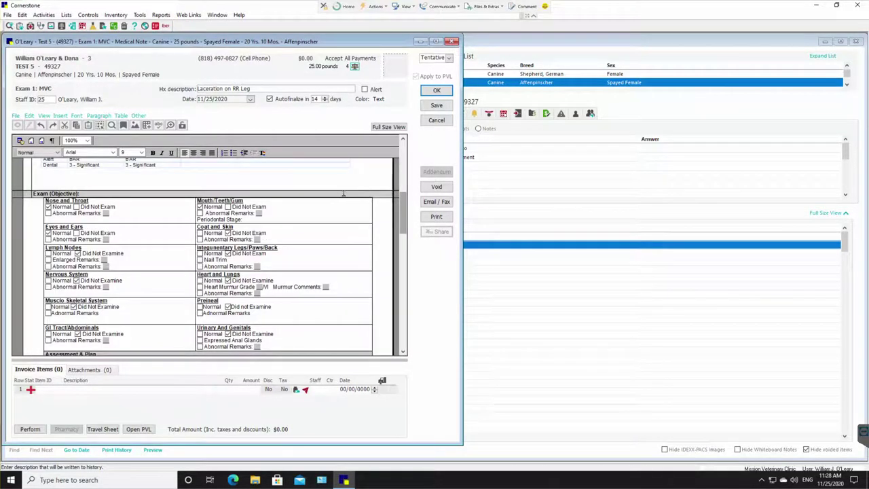
scroll(340, 195, "down", 4)
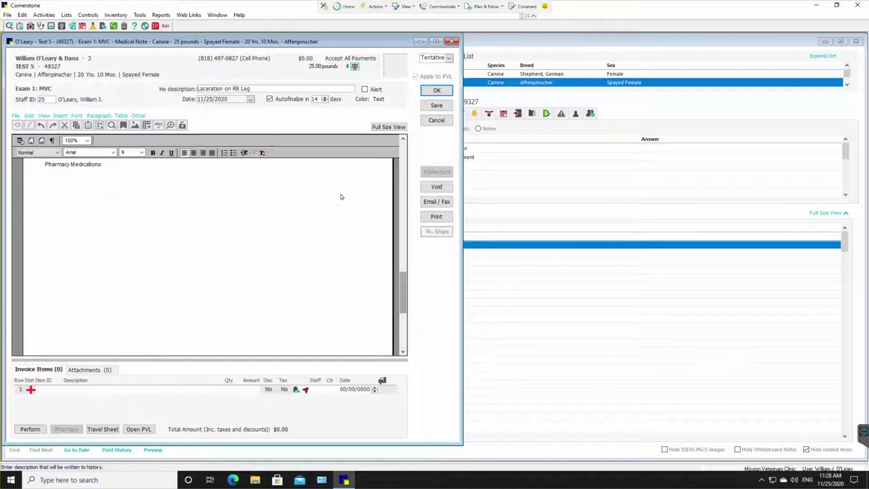
scroll(340, 197, "up", 5)
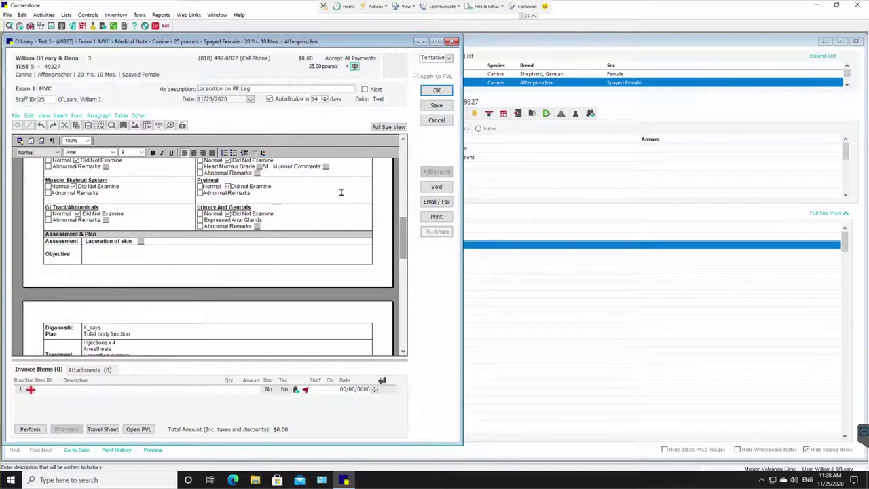
scroll(340, 192, "down", 4)
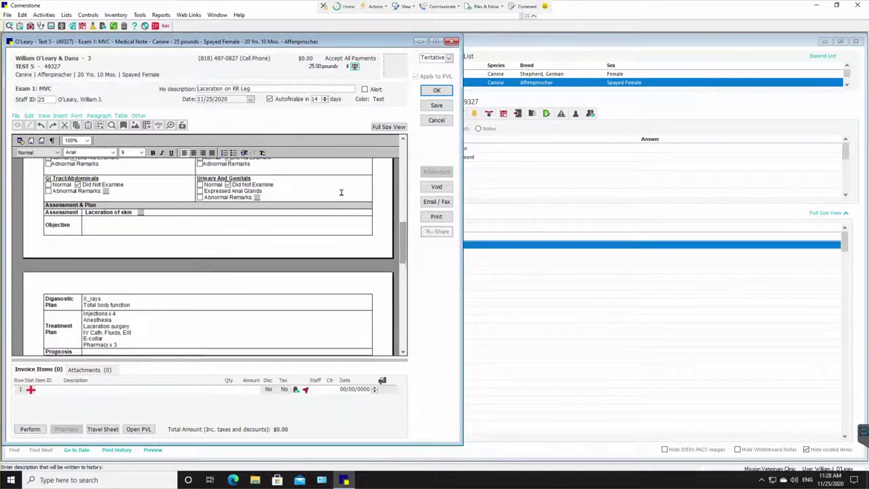
Step: Start a new estimate for patient Test 5 and arrange it beside the exam note with the Patient Clipboard minimized
left_click(503, 84)
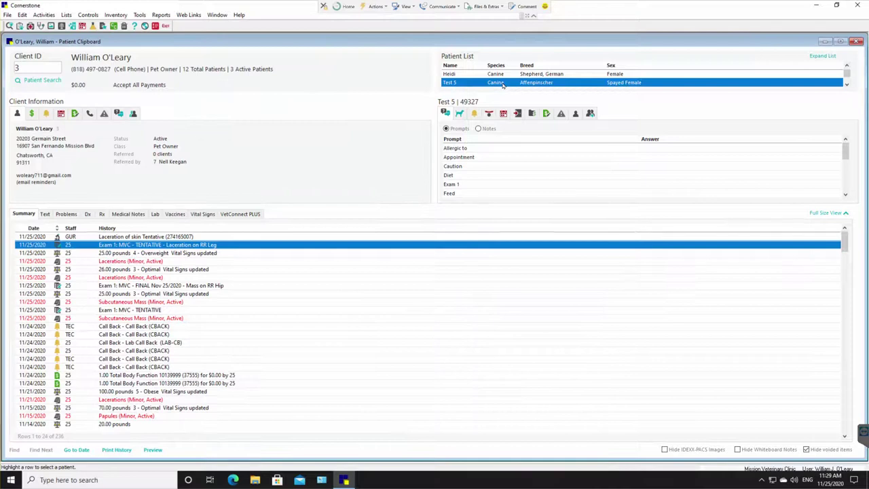
right_click(503, 83)
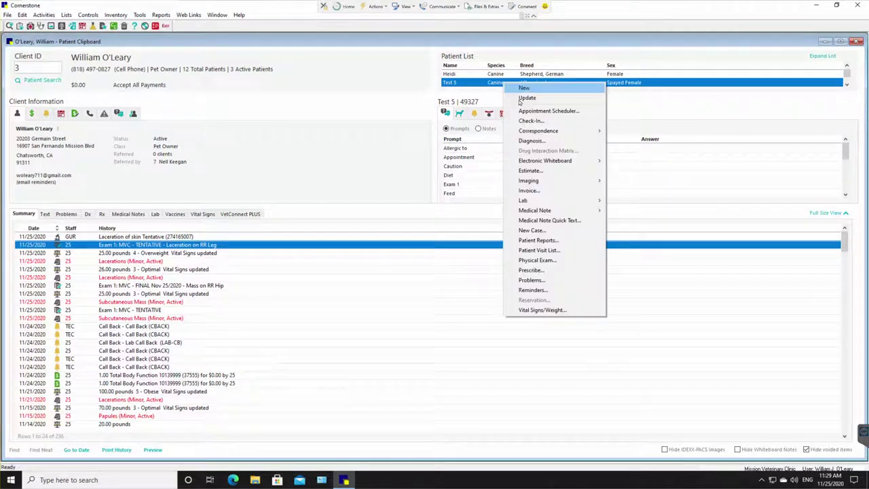
left_click(539, 175)
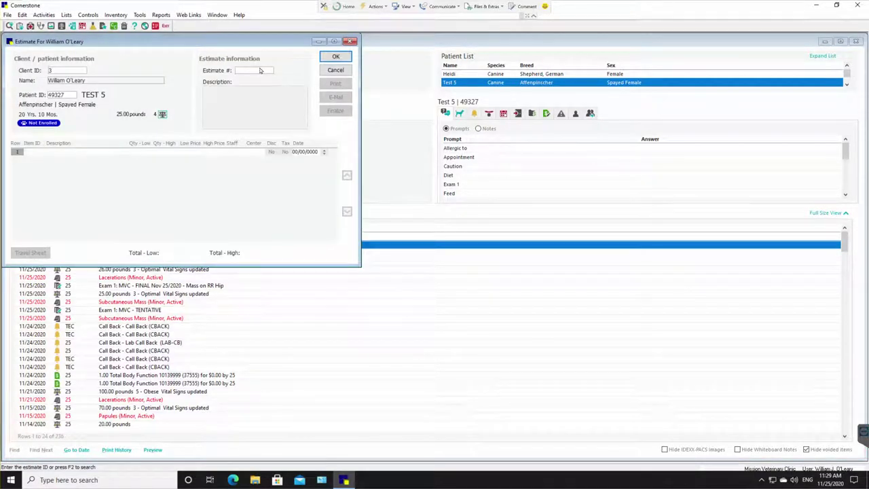
key("Return")
key("Tab")
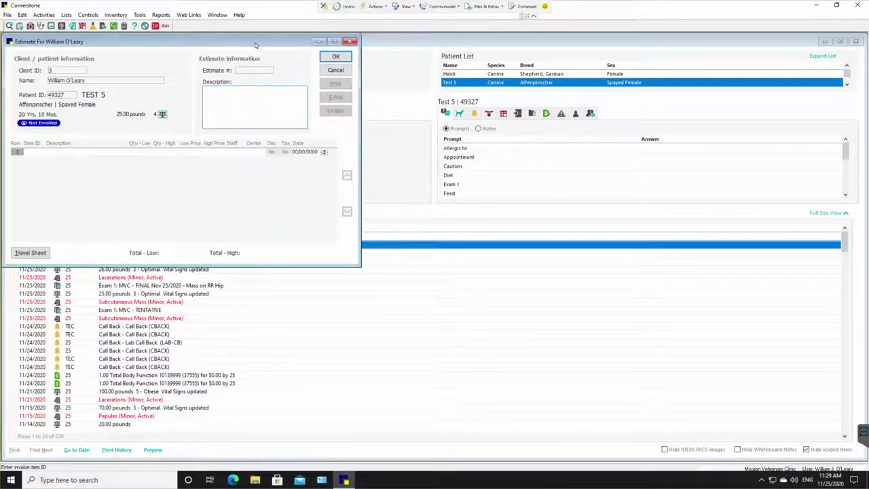
left_click_drag(298, 41, 773, 62)
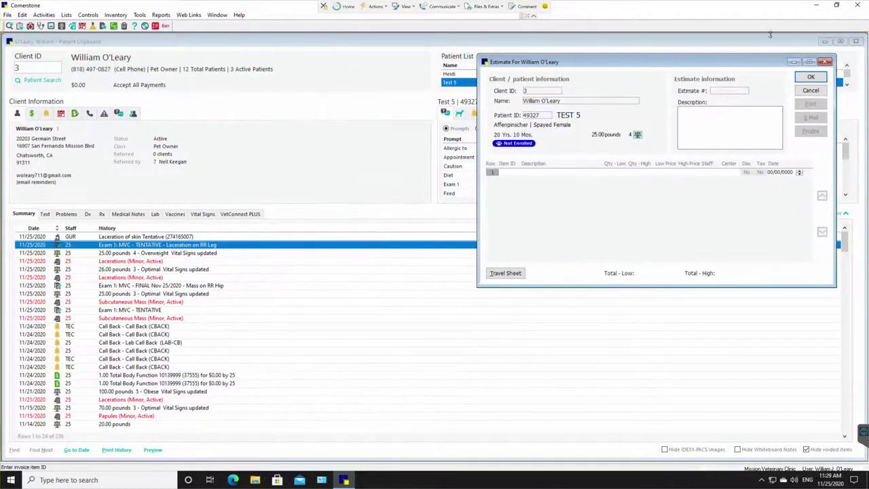
left_click(825, 42)
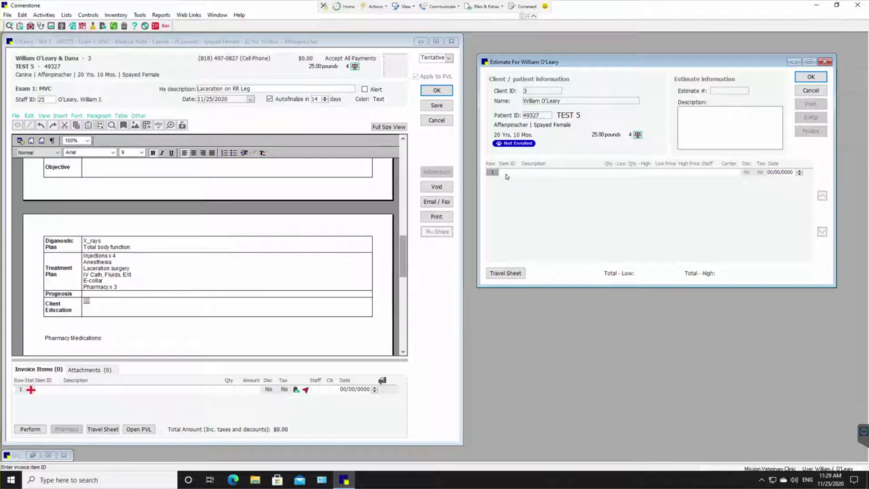
Step: Add items OCW (Office Call Walk in) and X2 (X-Ray 2 Views) to the estimate
type("OCW")
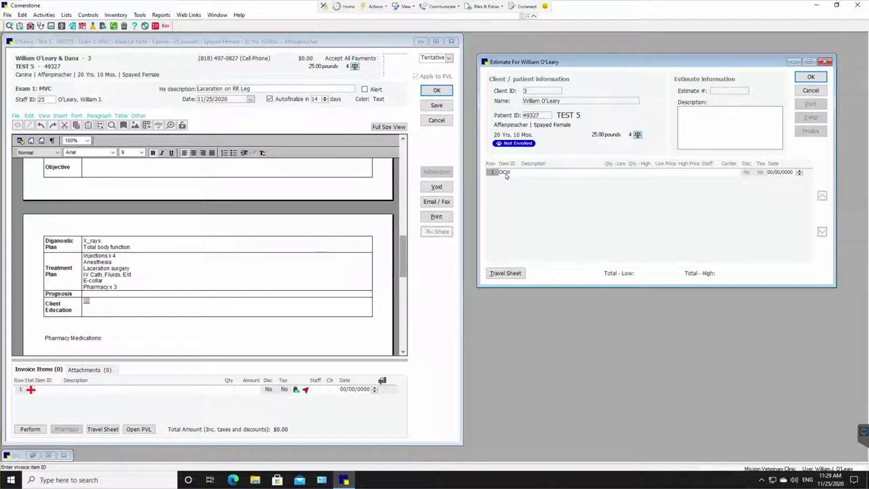
key("Tab")
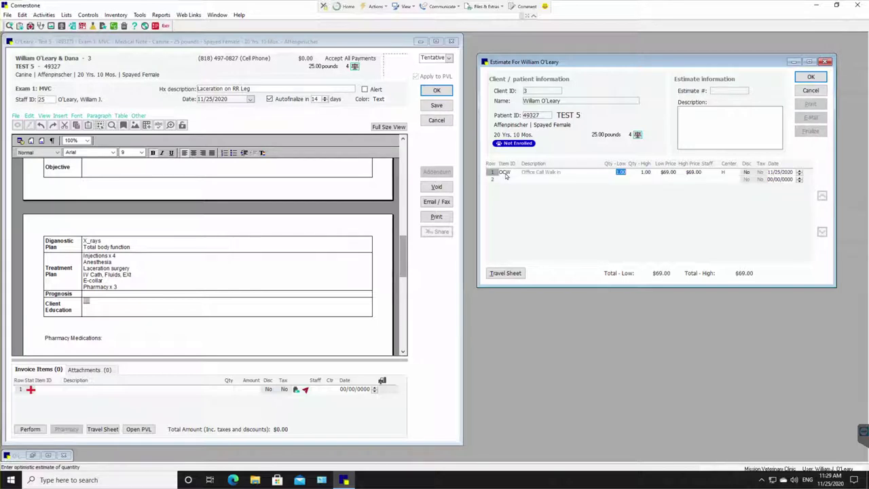
left_click(503, 180)
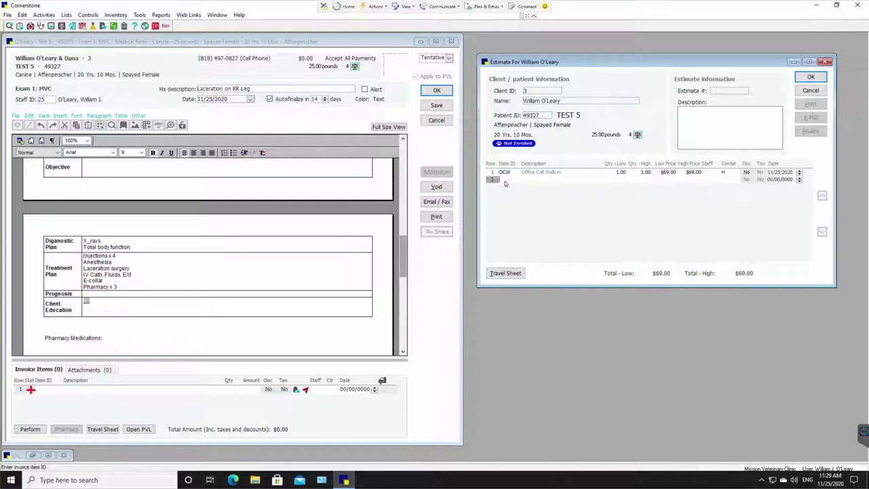
type("X2")
key("Tab")
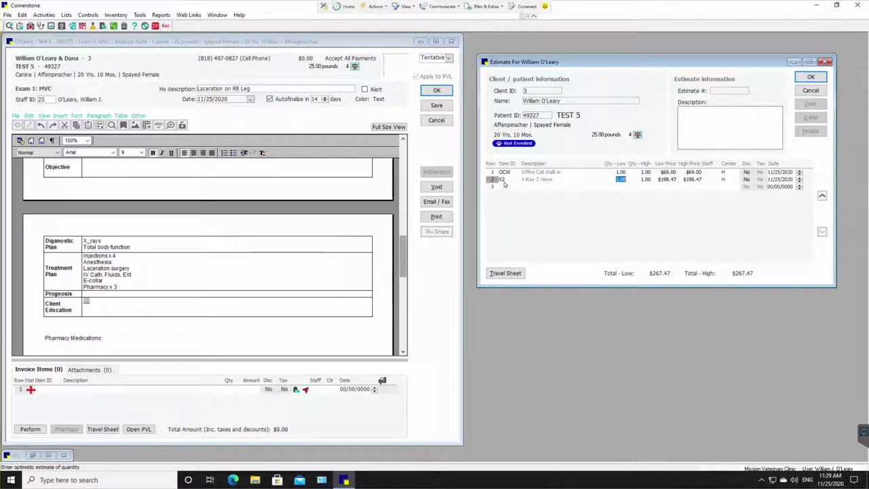
Step: Look up "total" in the invoice item list and add Total Body Function 10139999 to the estimate
double_click(503, 186)
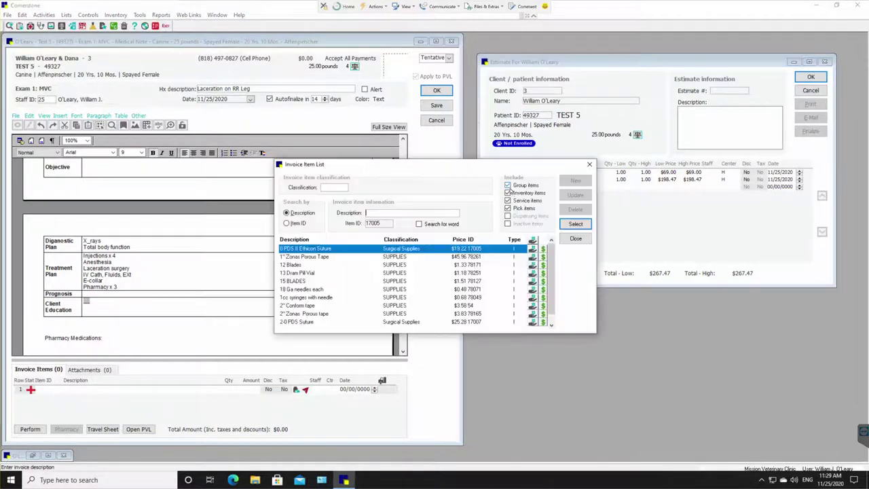
type("total")
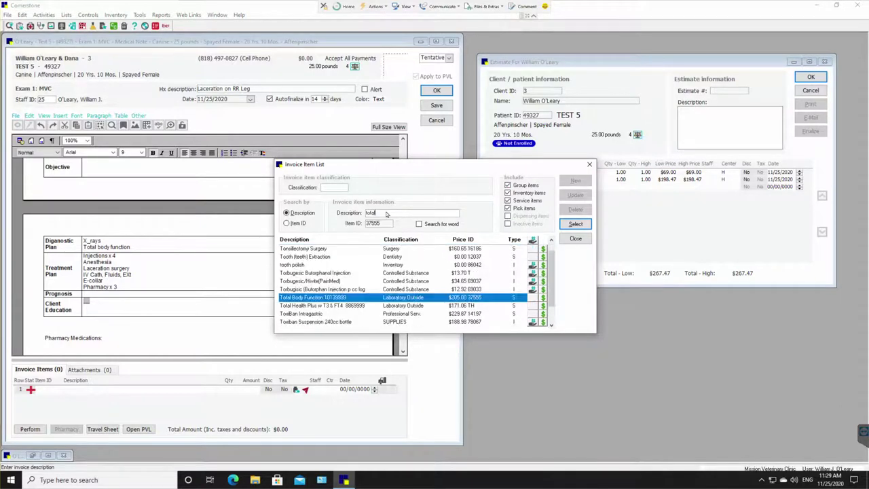
double_click(343, 299)
Step: Add the Injection item to the estimate with a low quantity of 4 and a high quantity of 6
left_click(514, 195)
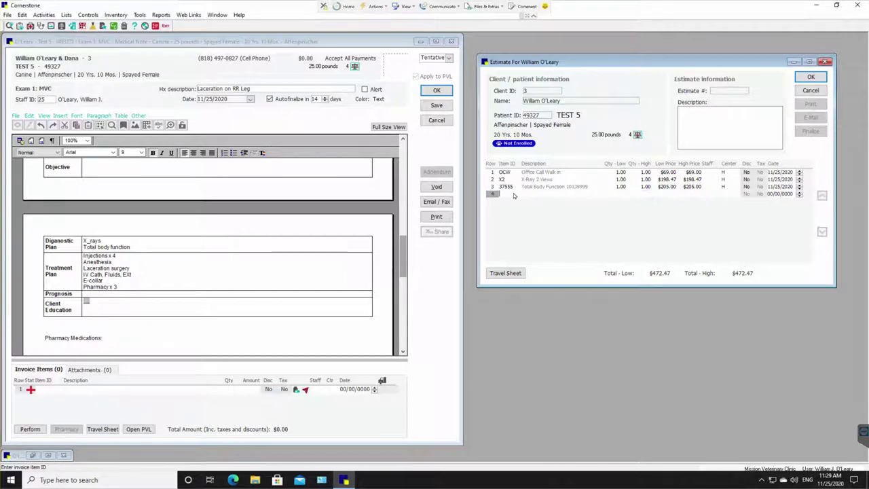
double_click(514, 195)
type("inj")
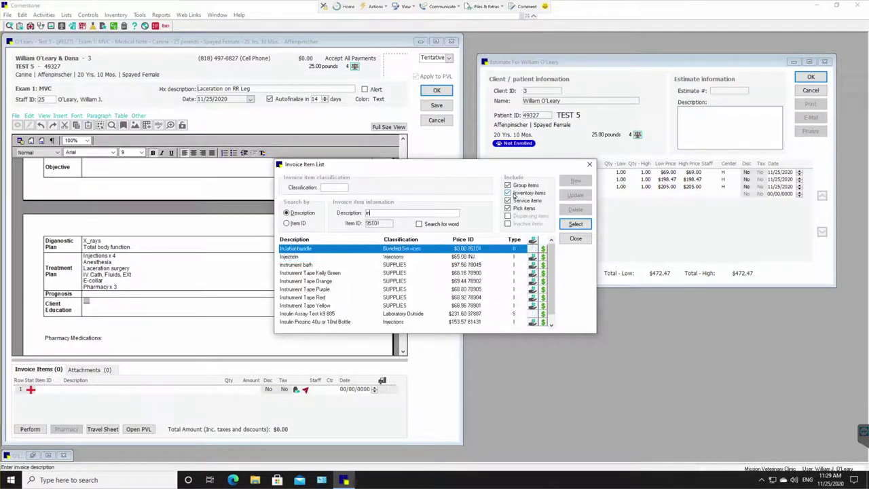
double_click(380, 258)
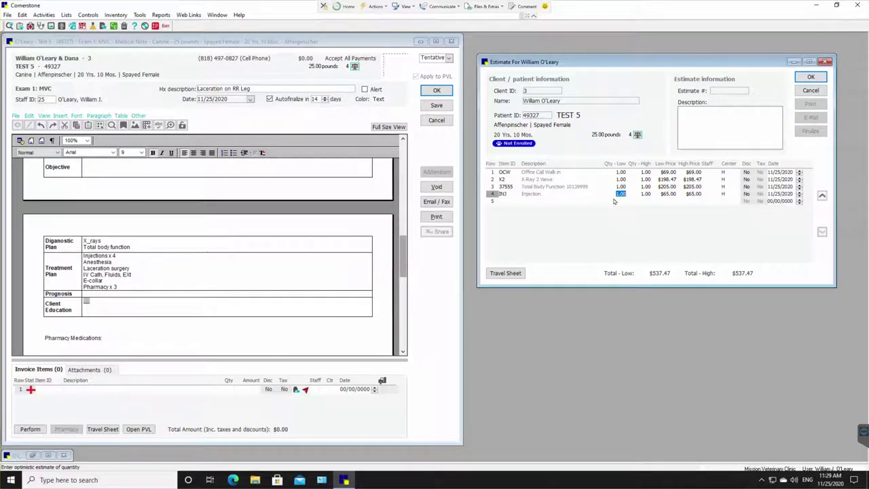
type("4")
left_click(644, 194)
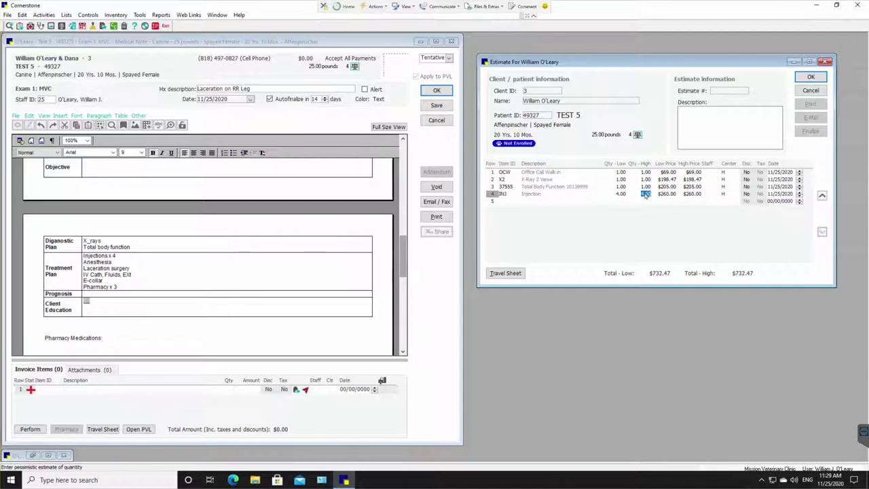
type("6")
Step: Look up anesthesia items and add Anesthesia / I.V. Induction to the estimate
left_click(515, 204)
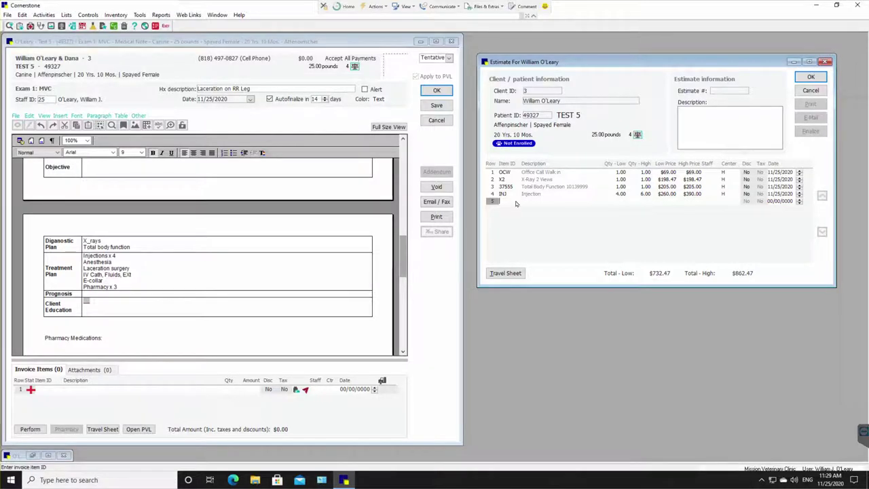
double_click(515, 203)
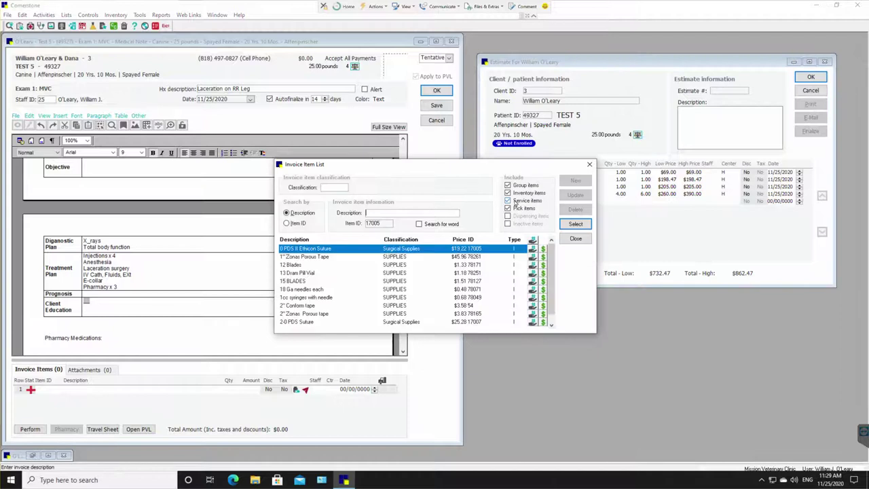
type("anest")
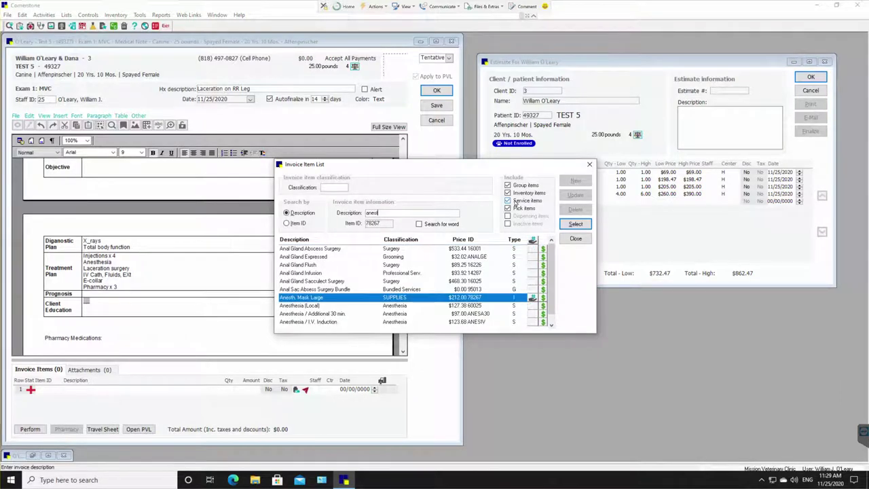
double_click(324, 322)
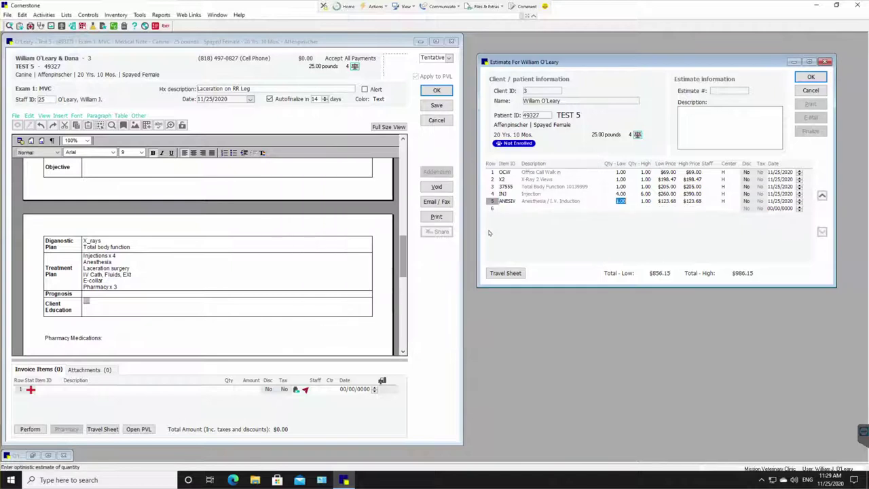
Step: Find the laceration surgery items and add Laceration Grd 2 Surgery to the estimate
double_click(508, 209)
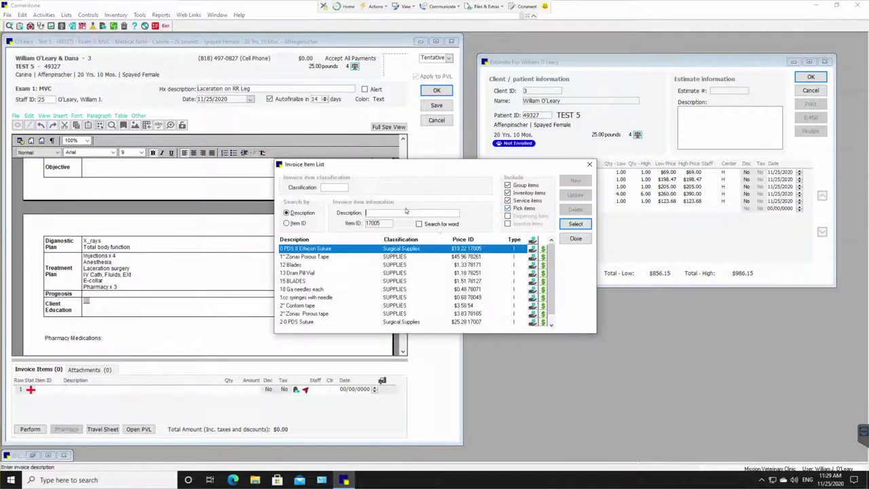
type("surger")
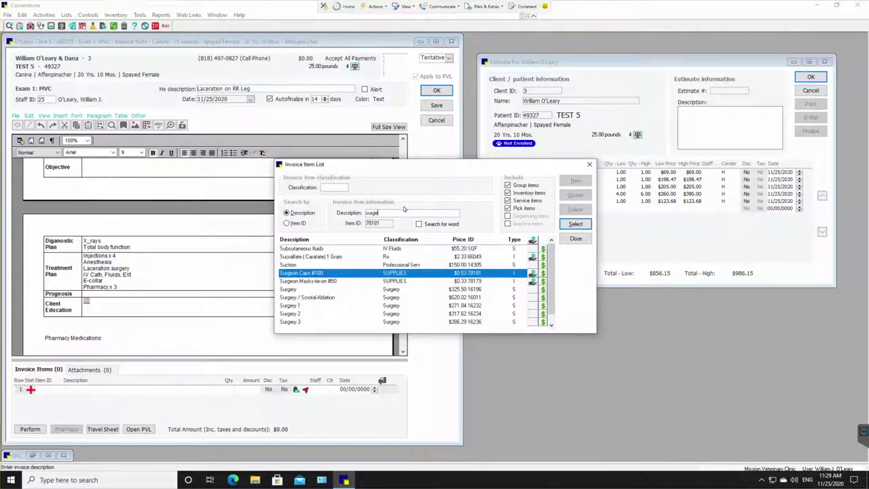
key("BackSpace")
key("BackSpace")
key("BackSpace")
key("BackSpace")
key("BackSpace")
key("BackSpace")
type("lacera")
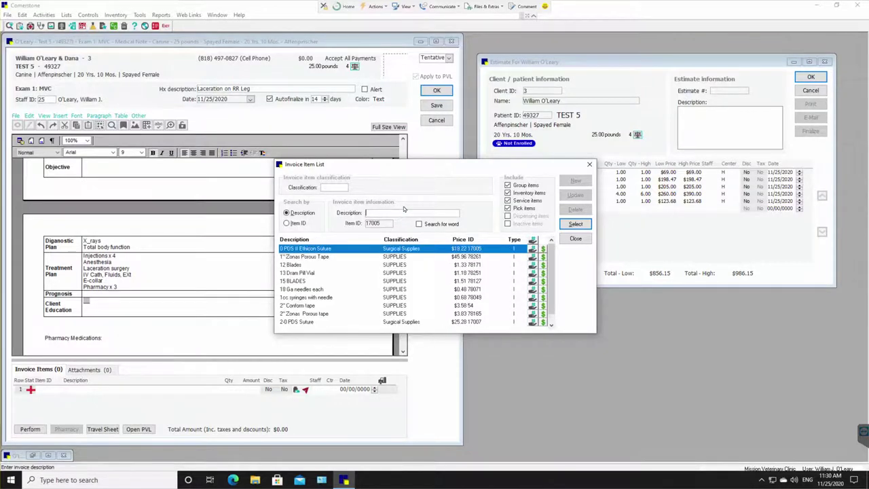
type("t")
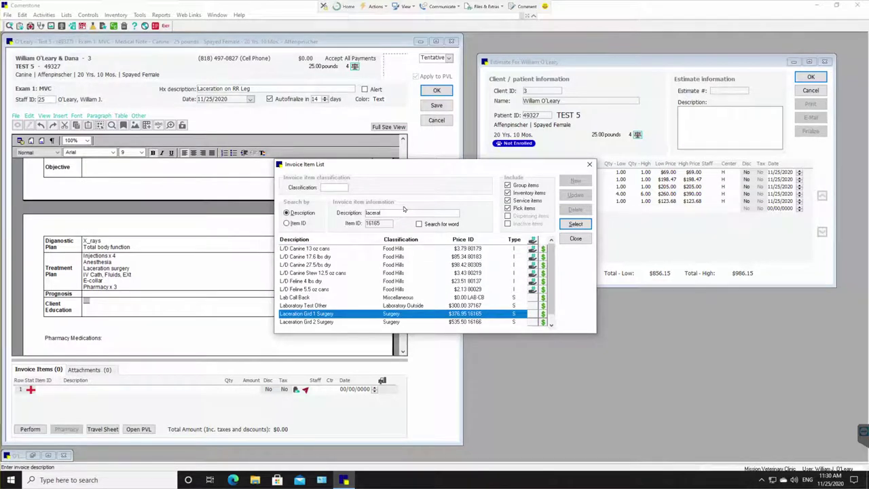
double_click(391, 322)
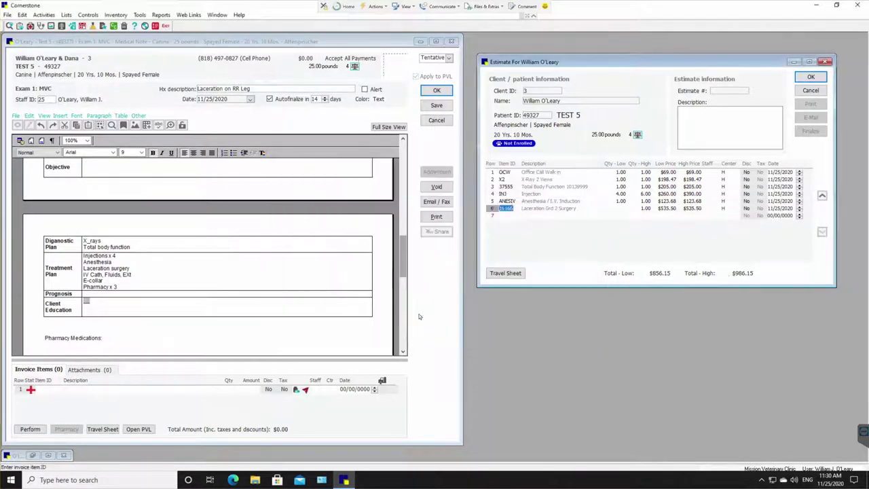
Step: Look up "iv c" and add IV Catheterization to the estimate
double_click(507, 218)
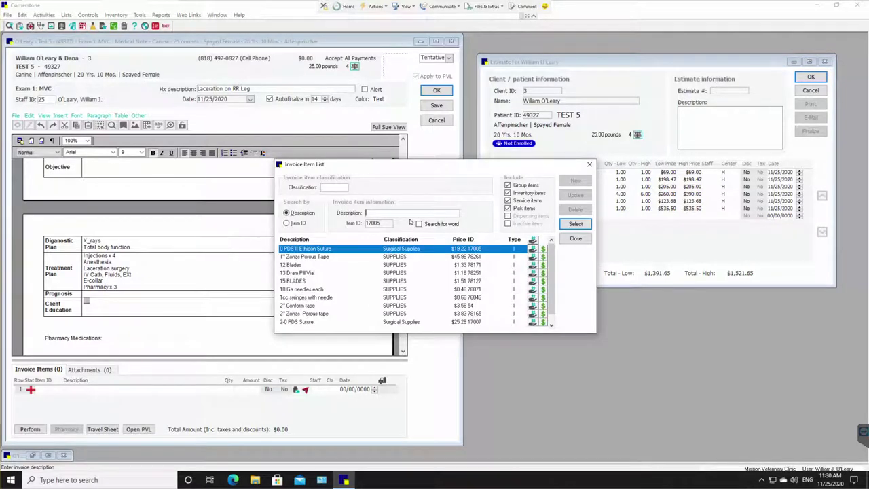
type("ivc")
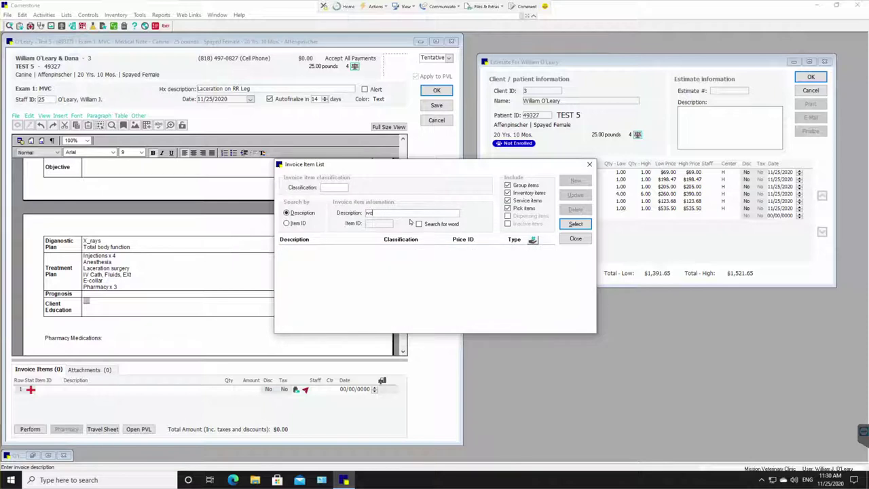
key("BackSpace")
type("c")
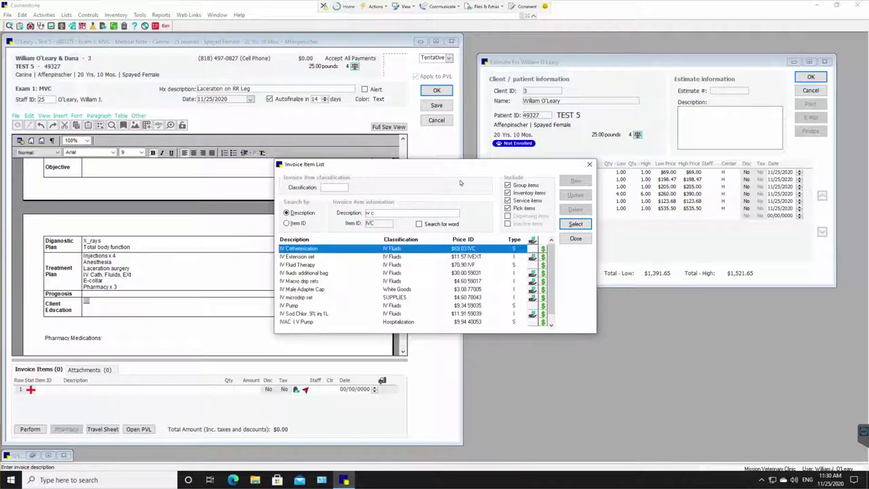
double_click(394, 249)
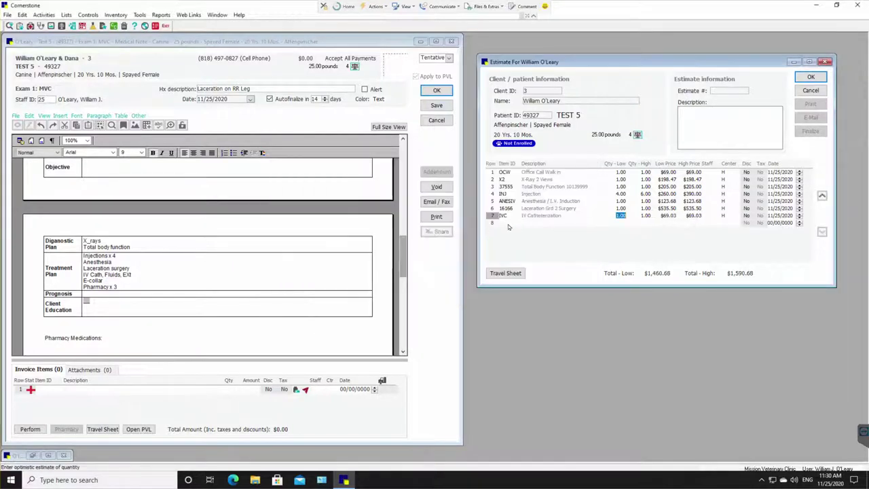
Step: Add IV Fluid Therapy and IV Extension set as the next two rows of the estimate
left_click(508, 226)
type("iv")
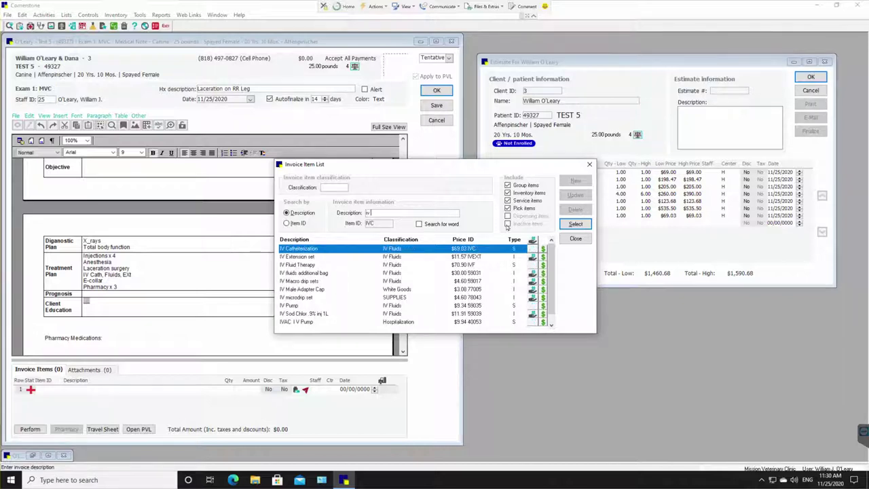
double_click(316, 264)
left_click(507, 232)
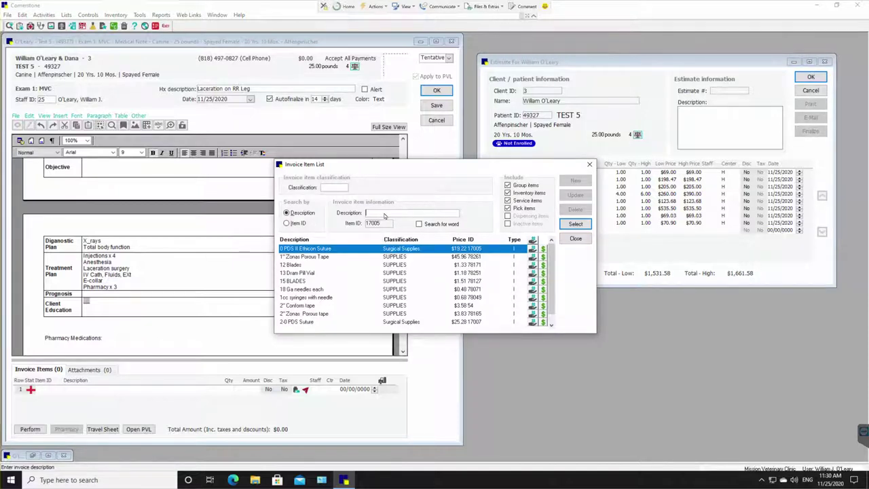
type("iv ex")
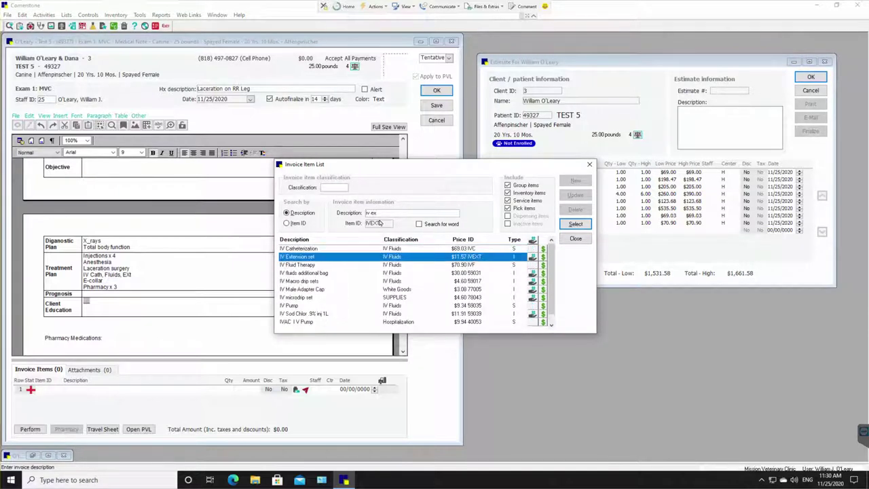
double_click(378, 258)
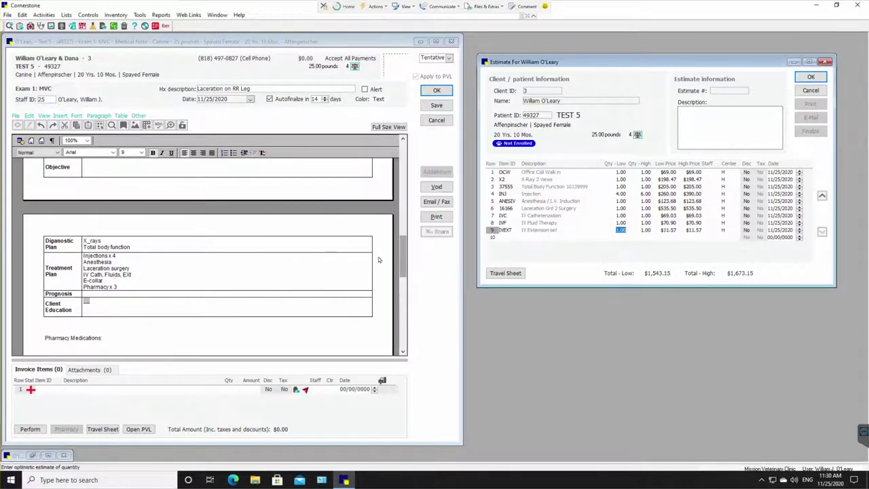
Step: Add the Pharmacy item (RX) to the estimate with a low quantity of 3 and a high quantity of 4
left_click(508, 238)
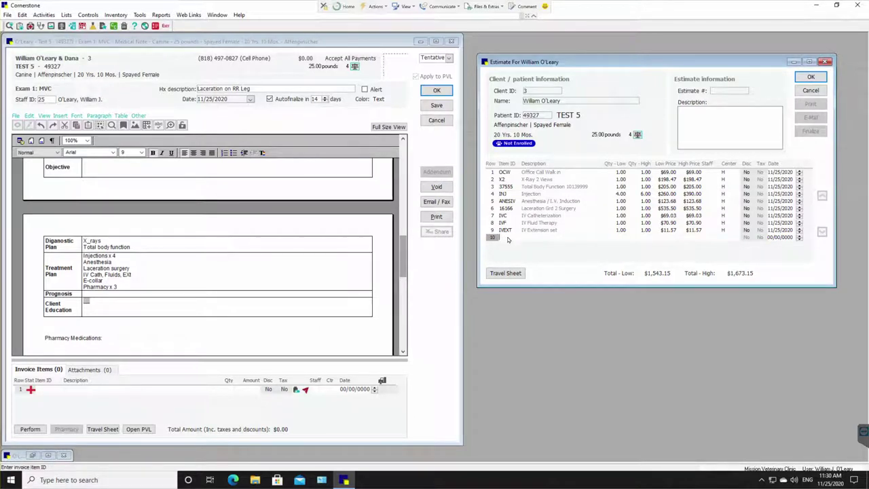
type("PHAR")
key("Tab")
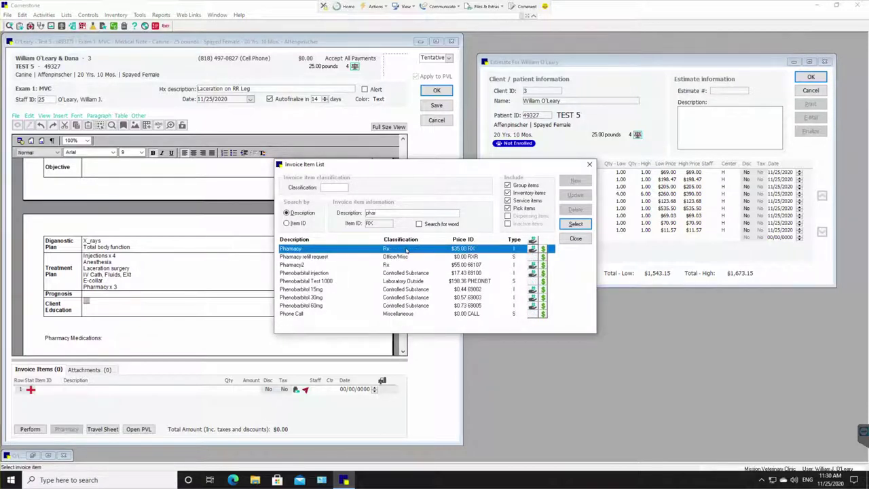
double_click(456, 251)
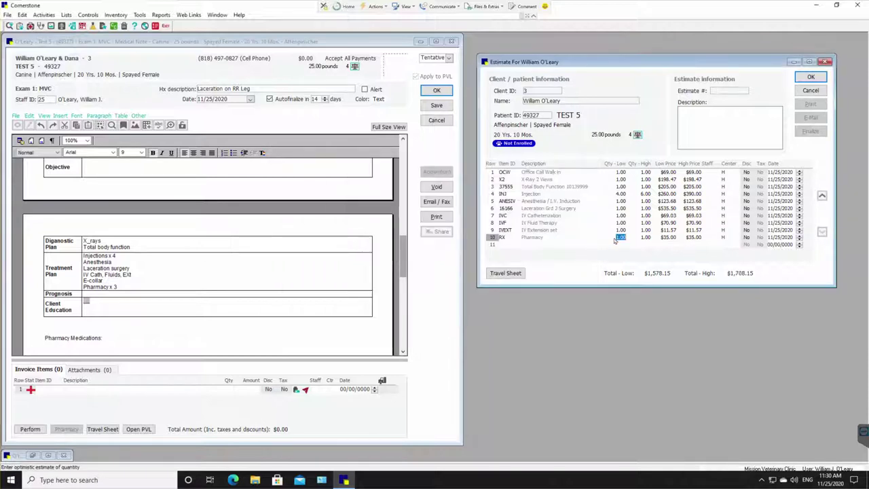
left_click(644, 239)
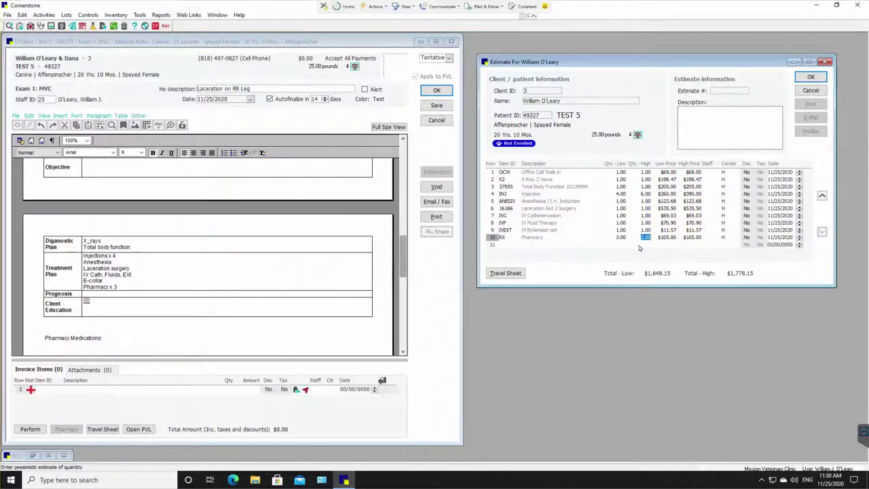
type("4")
Step: Add E Collar (Bundle) to the estimate from the invoice item list
left_click(510, 246)
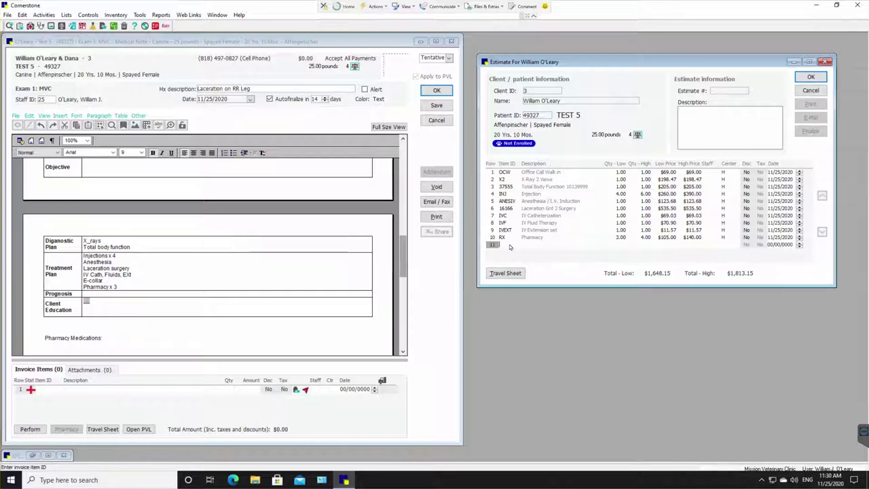
double_click(509, 245)
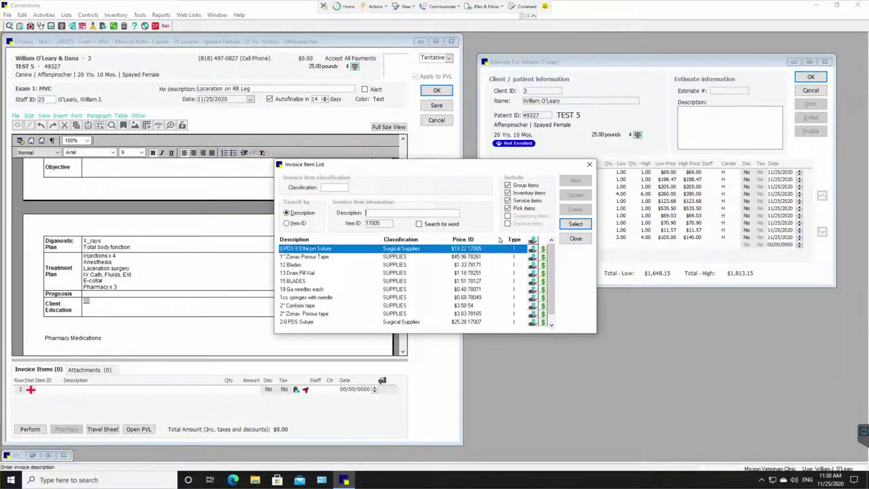
type("e")
double_click(325, 258)
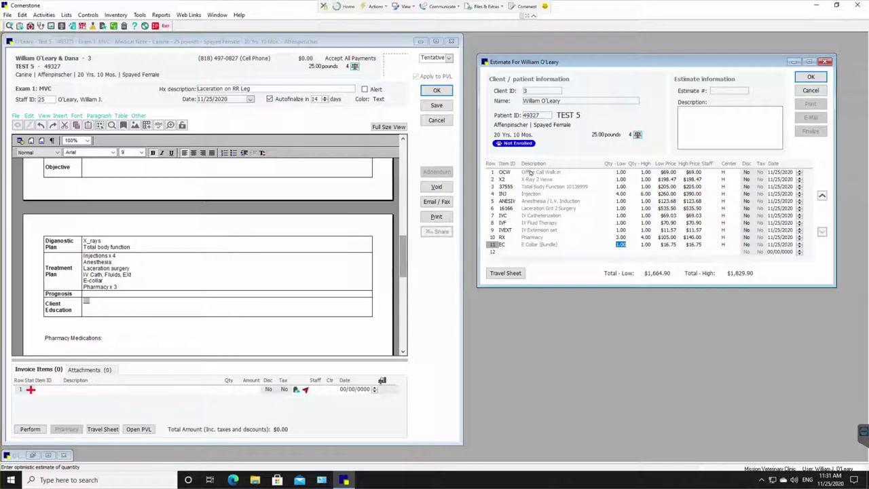
Step: Save the Exam 1: MVC medical note and close it
left_click(438, 107)
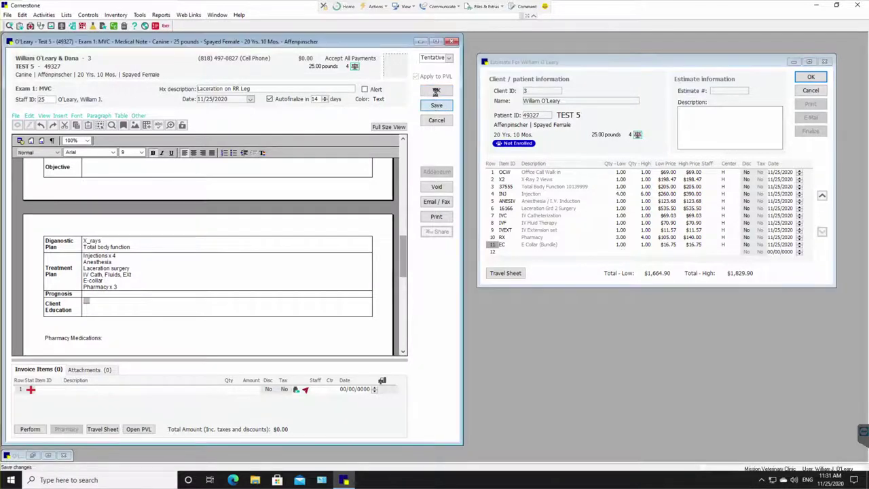
left_click(437, 92)
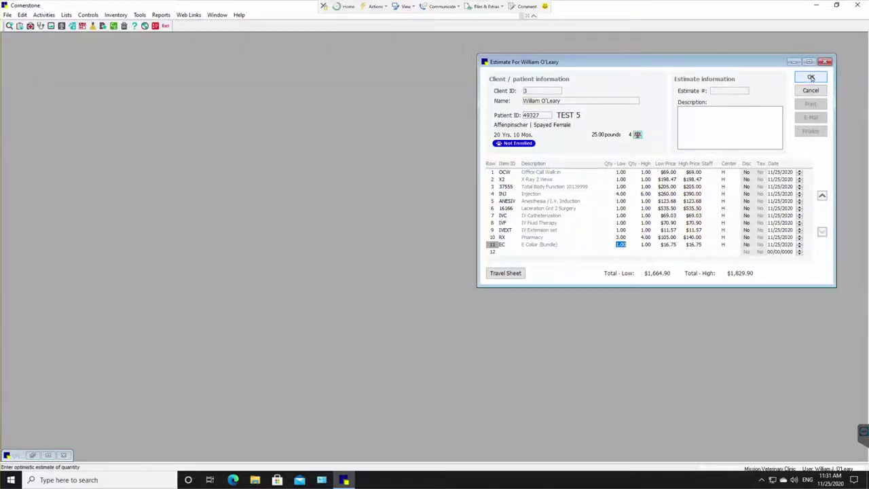
Step: Enter staff ID GUR on all 11 items of the estimate, from Office Call Walk in through E Collar (Bundle)
left_click(811, 78)
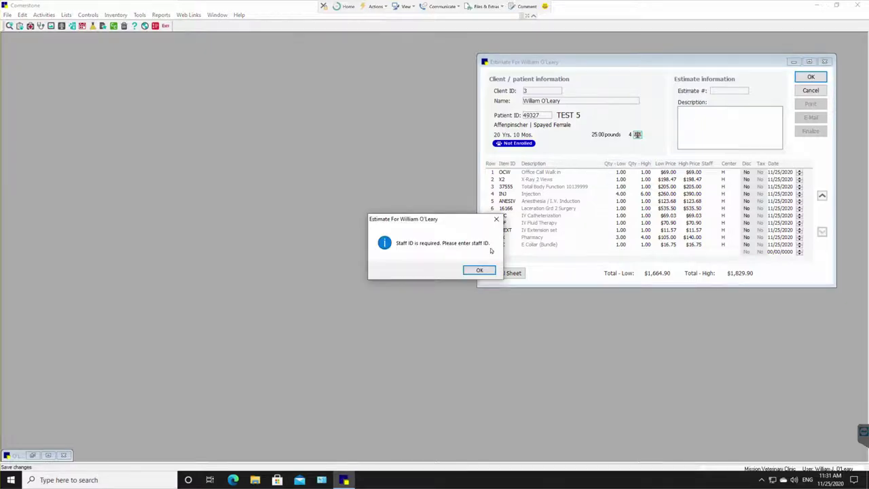
left_click(479, 270)
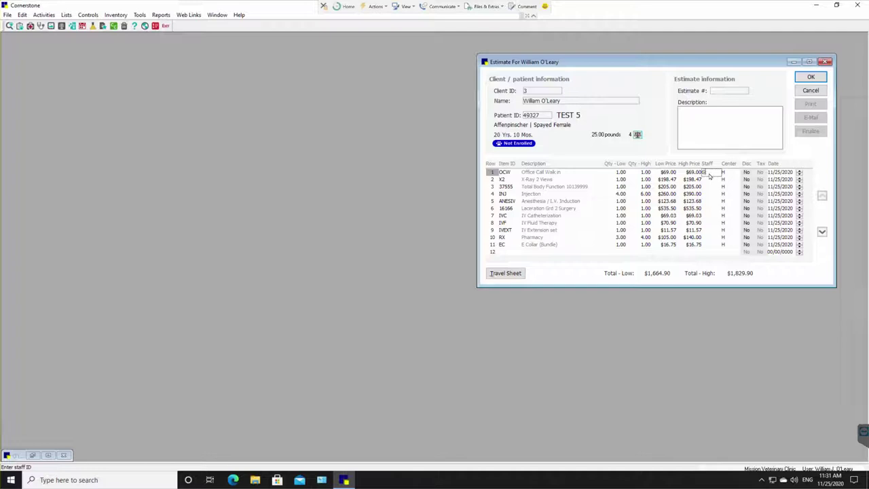
left_click(712, 180)
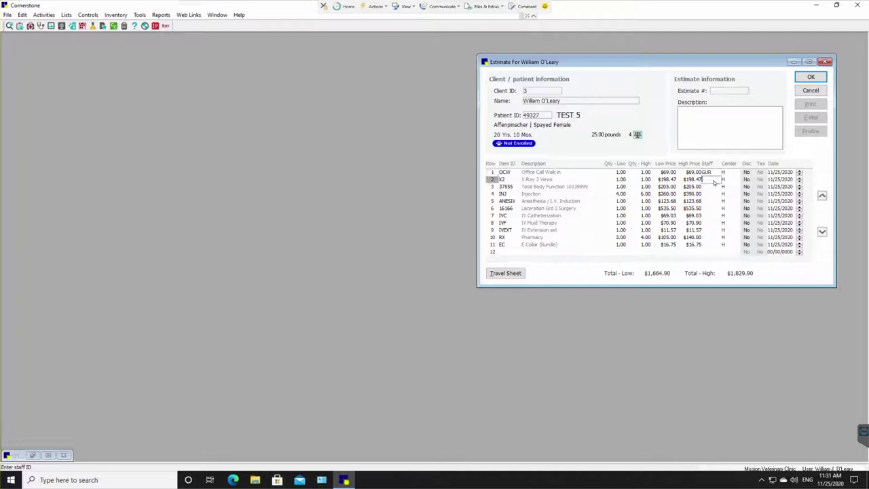
key("Down")
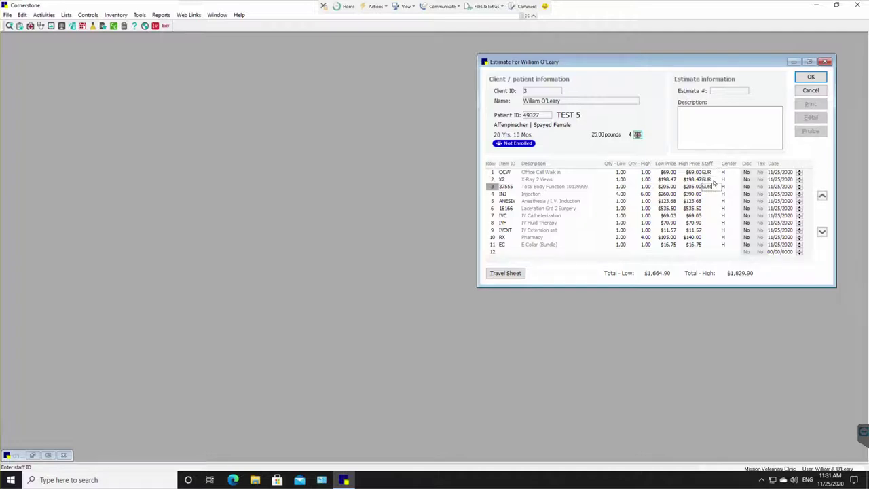
key("Down")
key("Down")
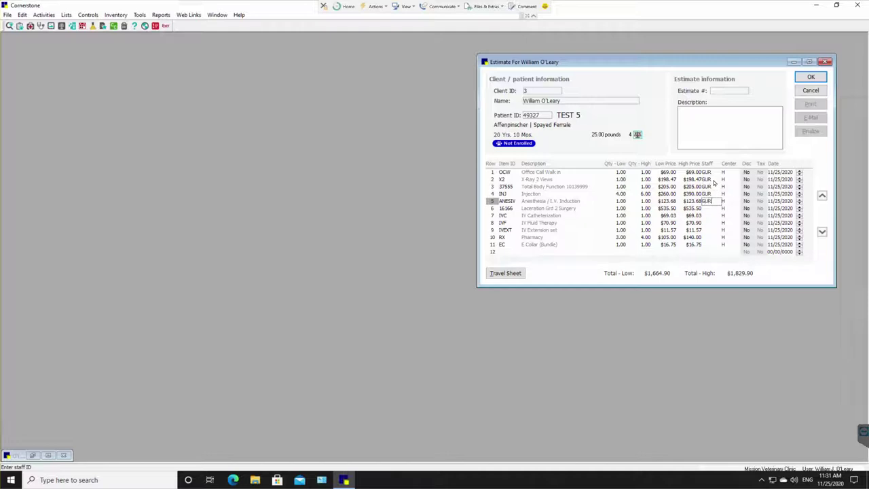
key("Down")
key("Down")
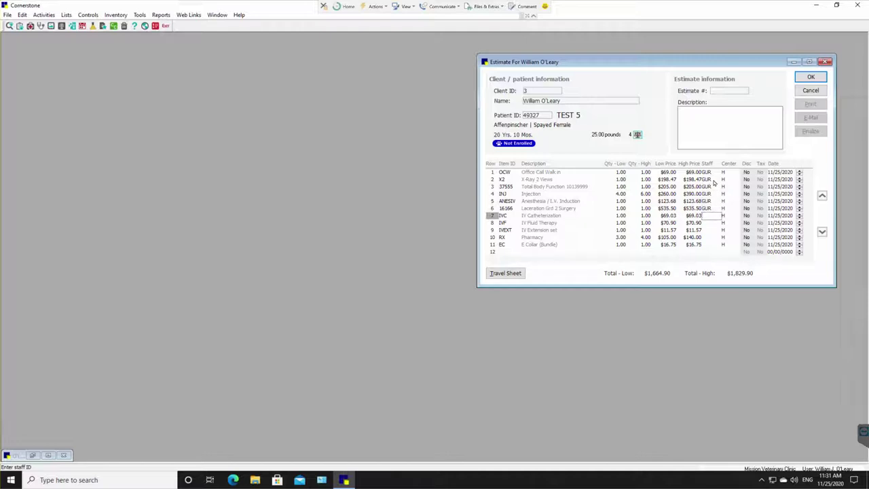
key("Down")
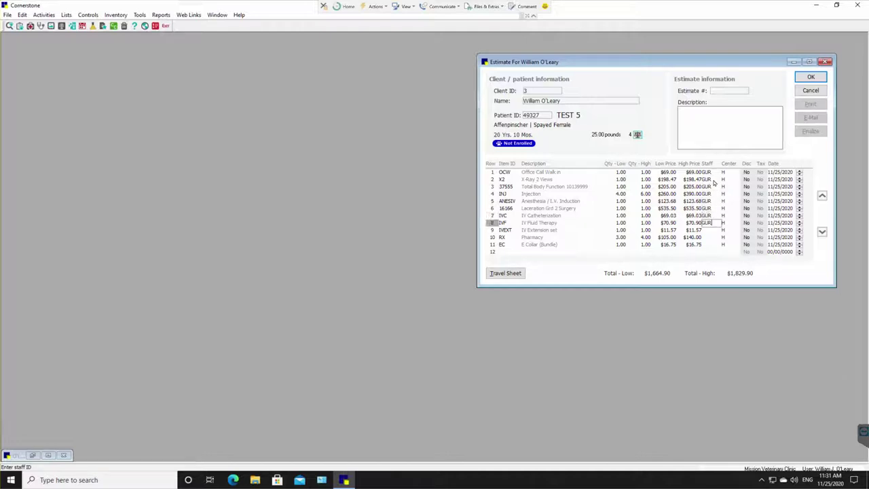
key("Down")
key("Down")
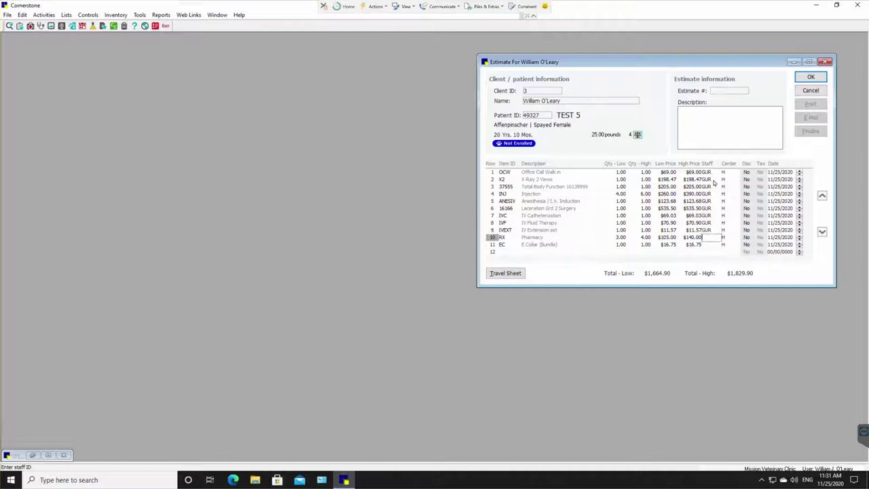
key("Down")
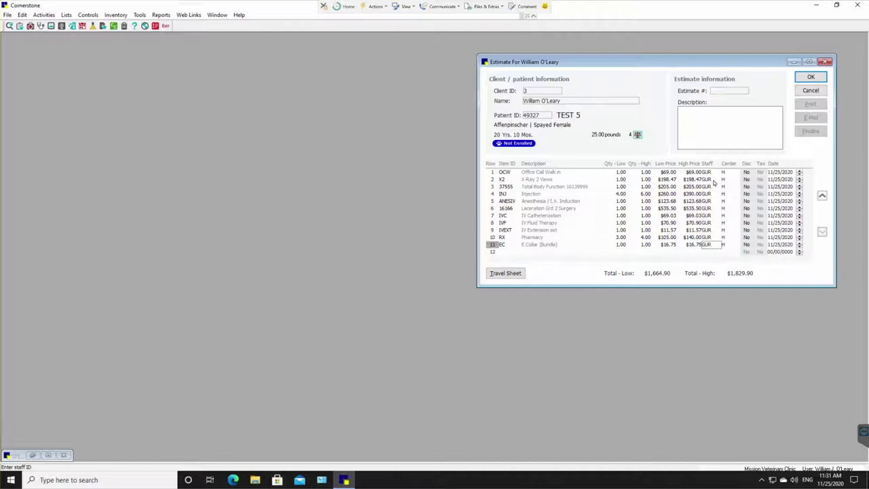
key("Tab")
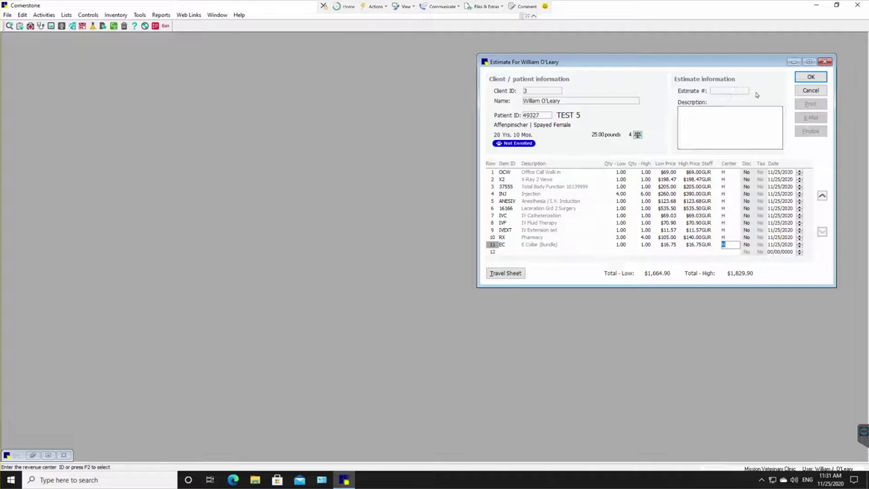
Step: Save the estimate using Save and continue with printing turned off, and close the estimate window
left_click(808, 77)
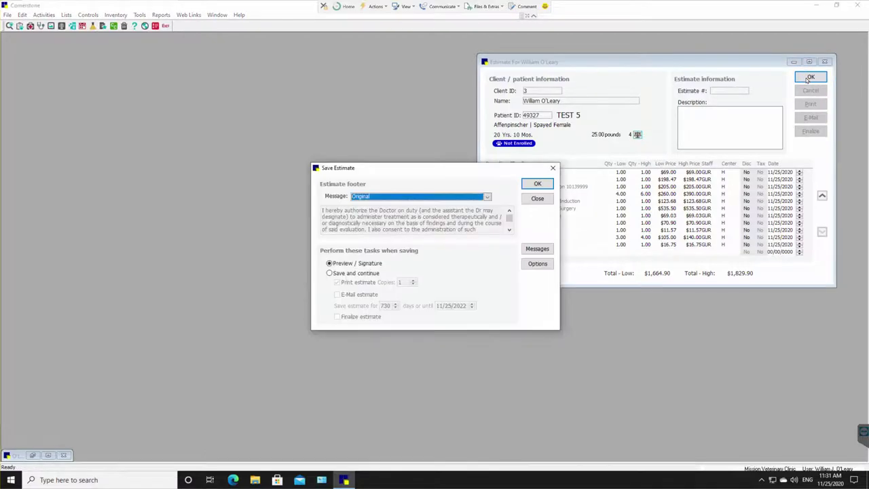
left_click(360, 272)
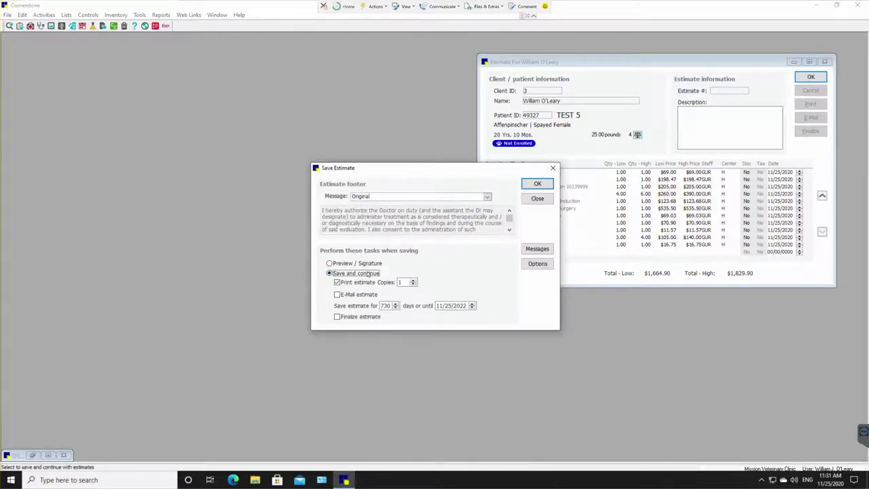
left_click(337, 283)
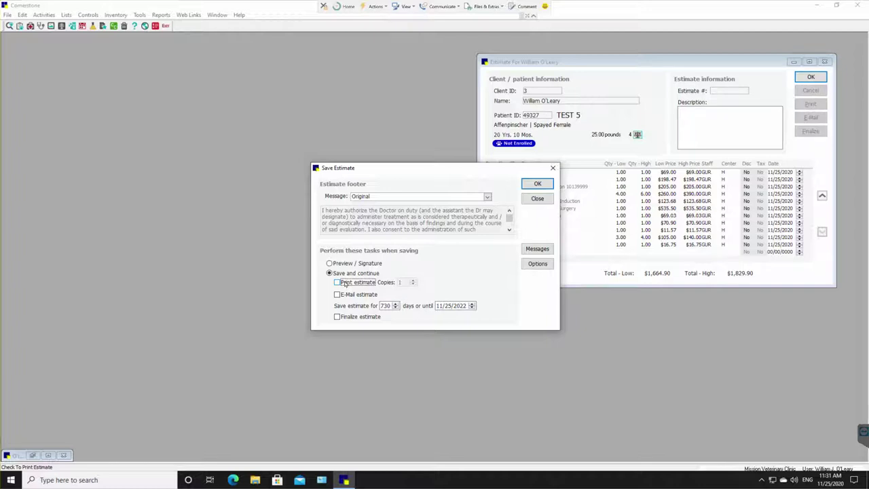
left_click(345, 283)
left_click(535, 183)
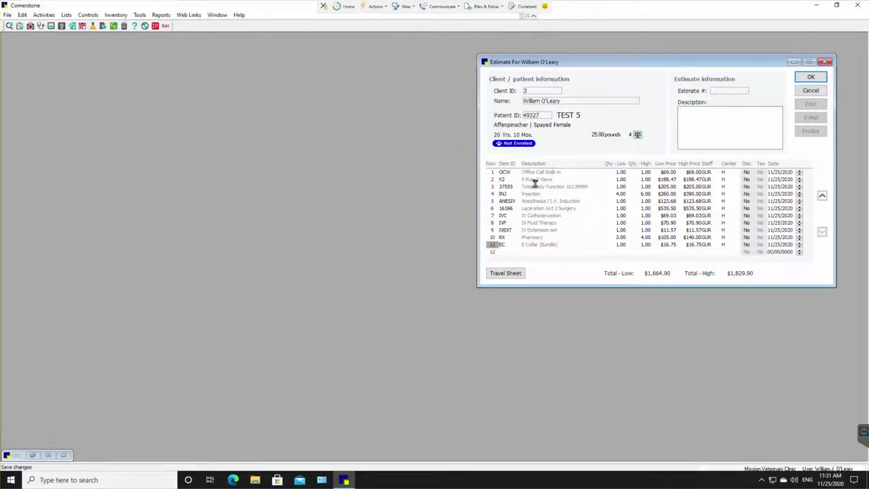
left_click(827, 62)
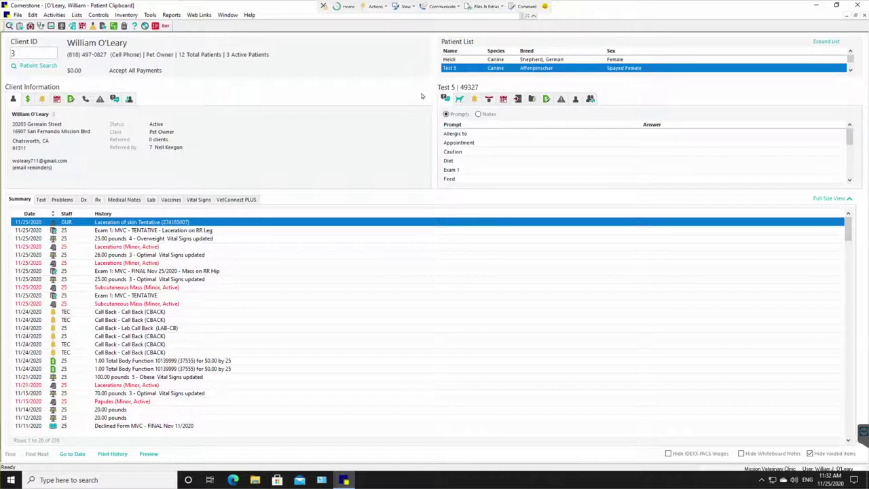
Step: Reopen Test 5's newest saved estimate and save it again using Save and continue, without printing it
left_click(545, 99)
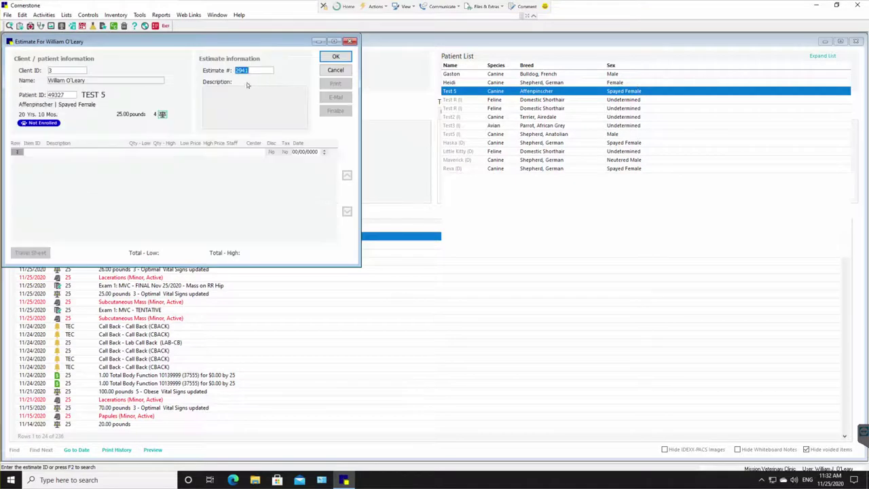
key("Tab")
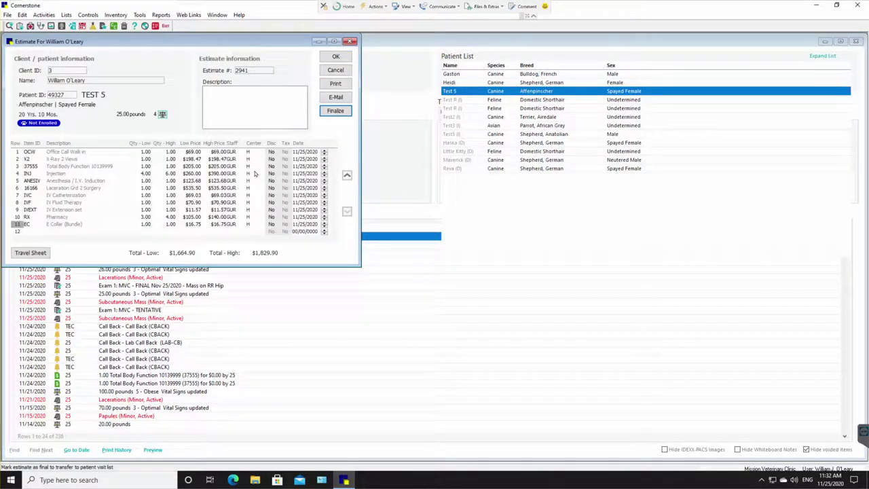
left_click(336, 56)
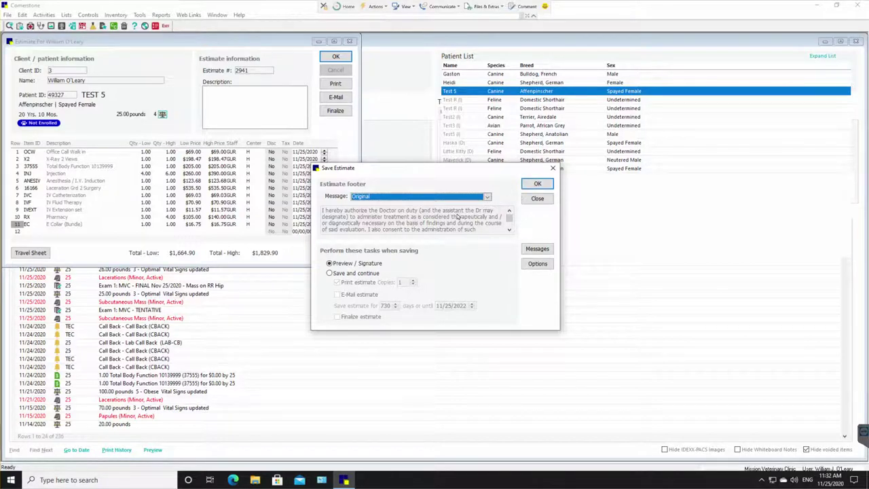
left_click(537, 197)
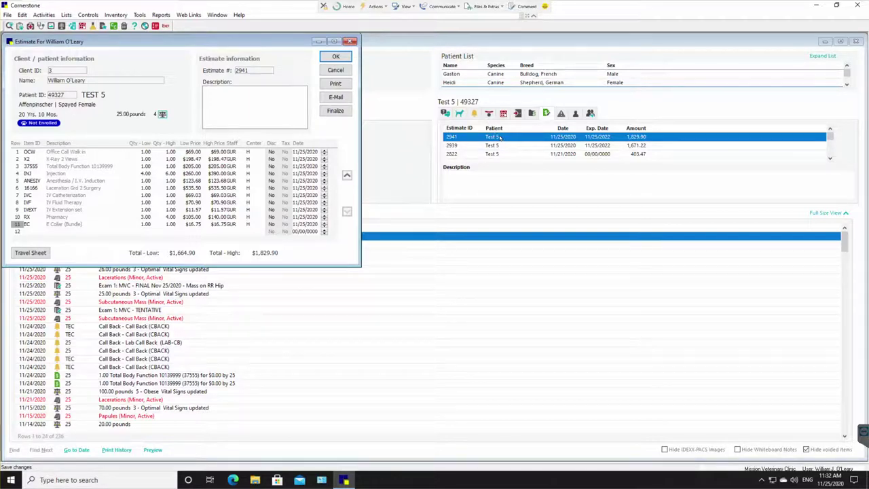
left_click(335, 58)
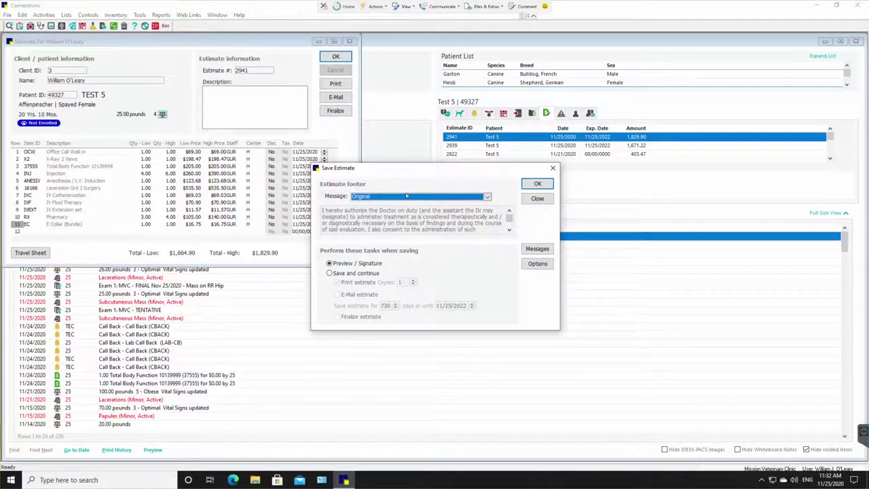
left_click(350, 273)
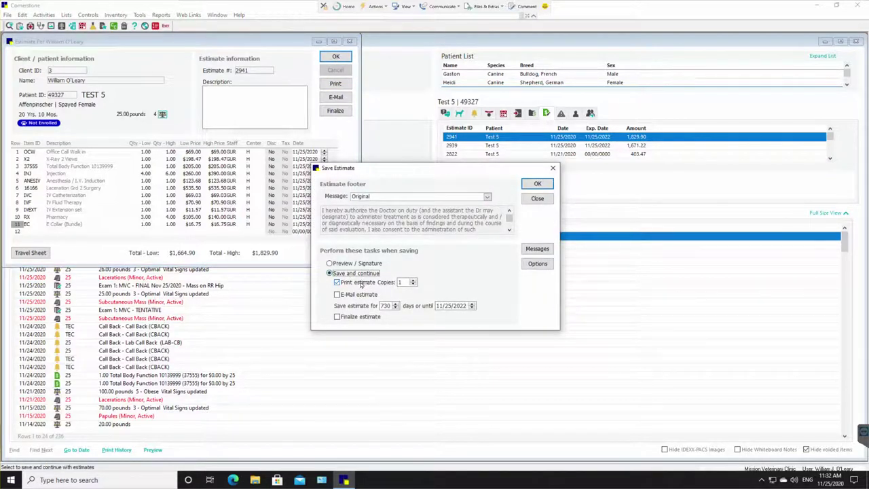
left_click(361, 283)
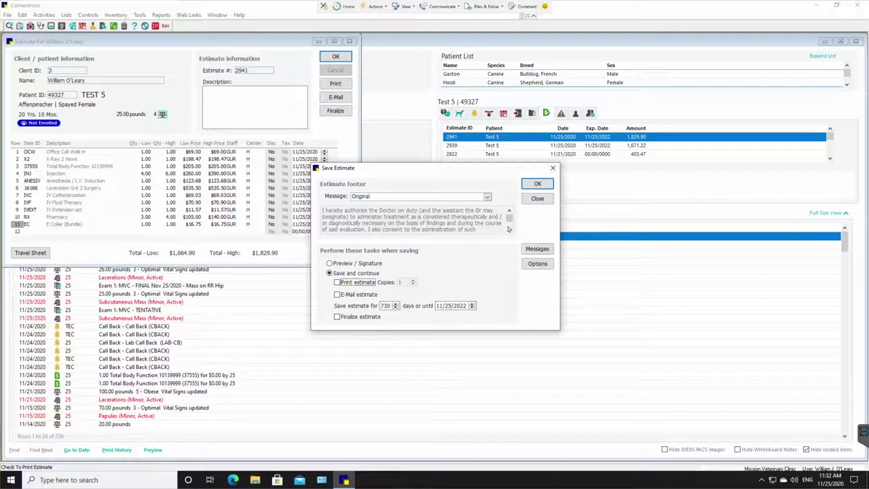
left_click(537, 184)
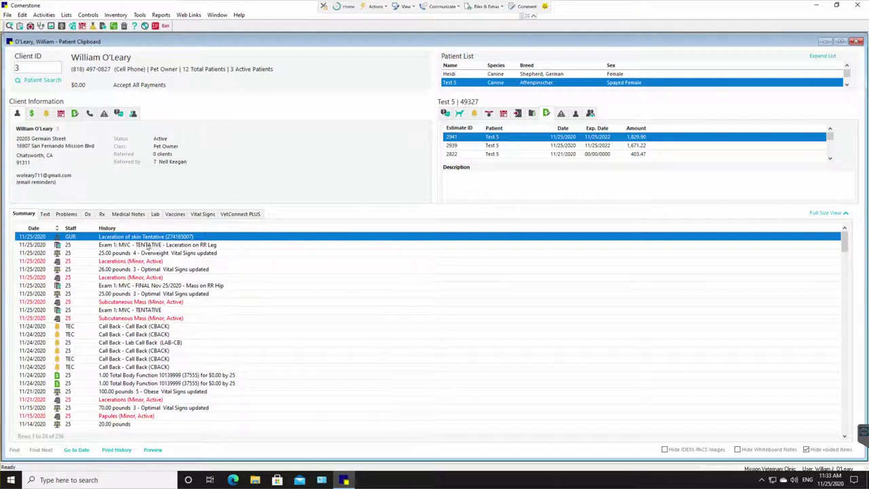
Step: Reopen Test 5's newest estimate and finalize it using Save and continue with one printed copy
left_click(150, 245)
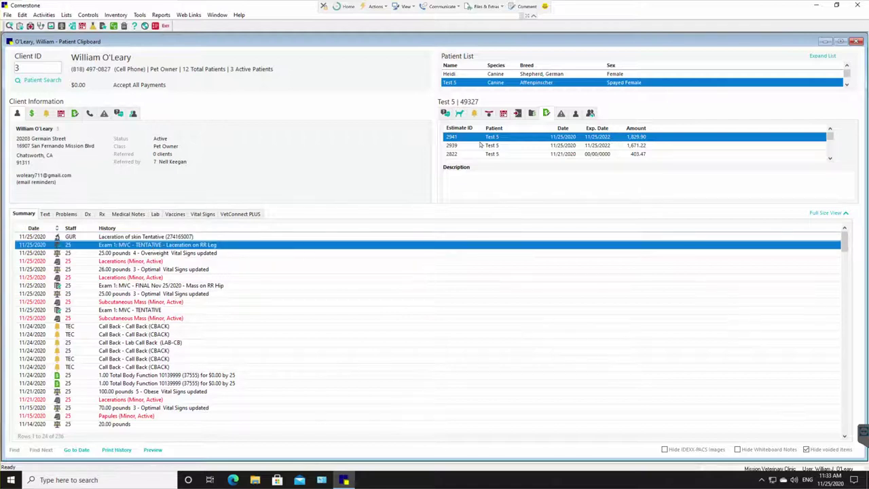
double_click(552, 138)
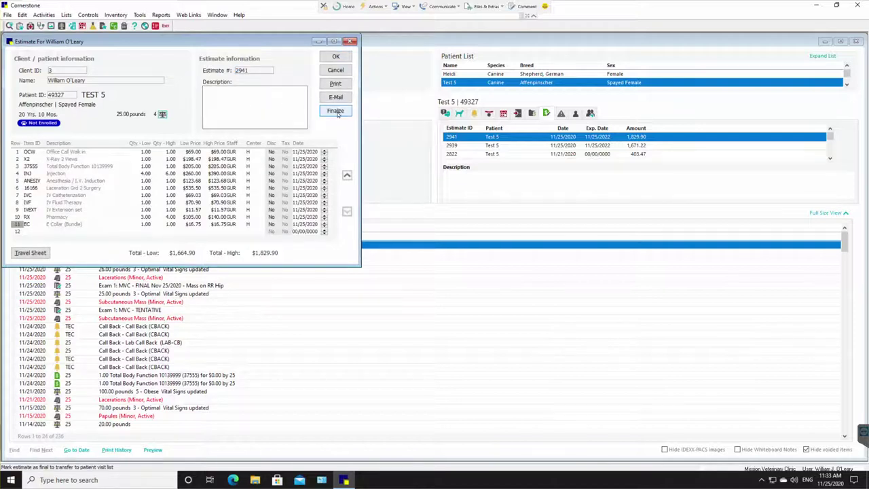
left_click(335, 111)
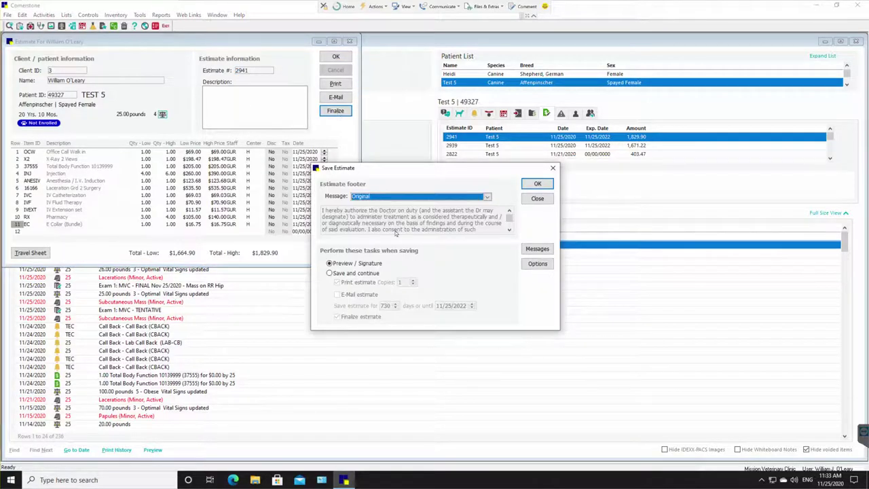
left_click(351, 274)
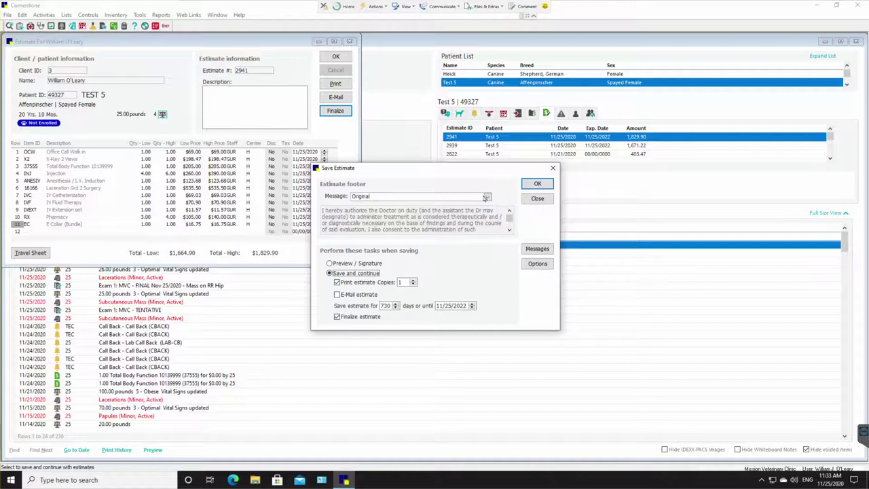
left_click(537, 183)
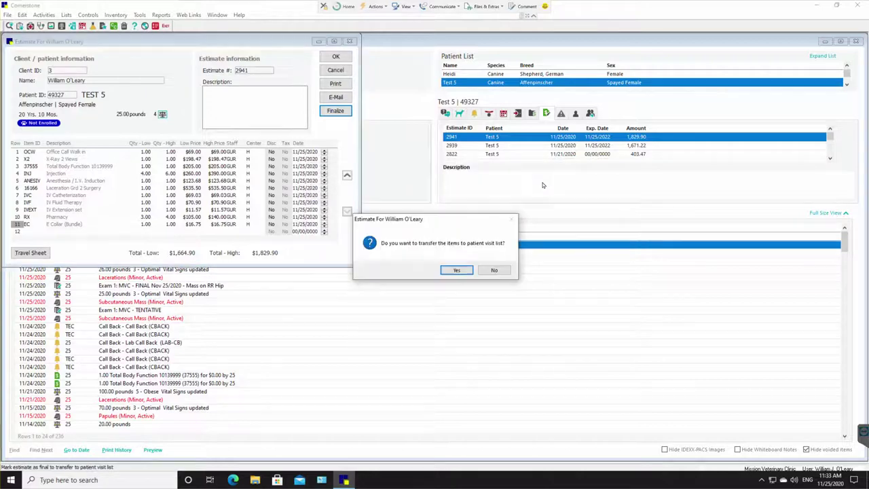
Step: Transfer the finalized estimate's items to the patient visit list and close the lab and image request actions without processing them
left_click(456, 270)
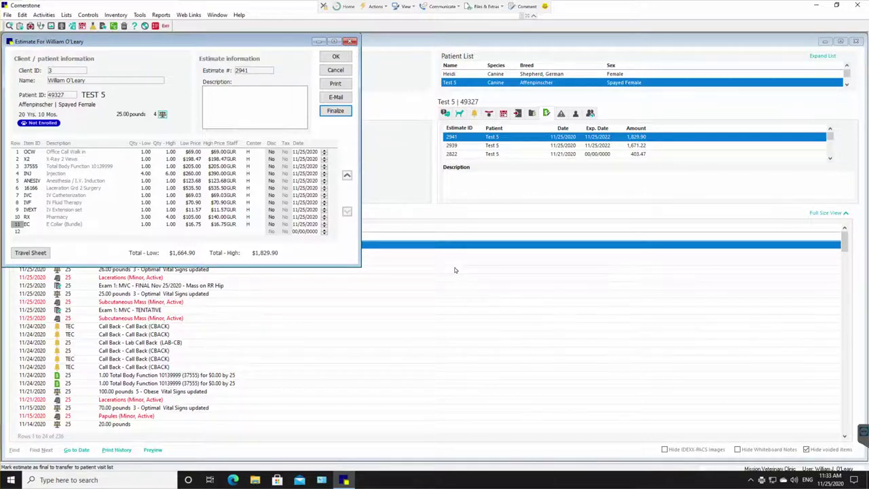
left_click(336, 59)
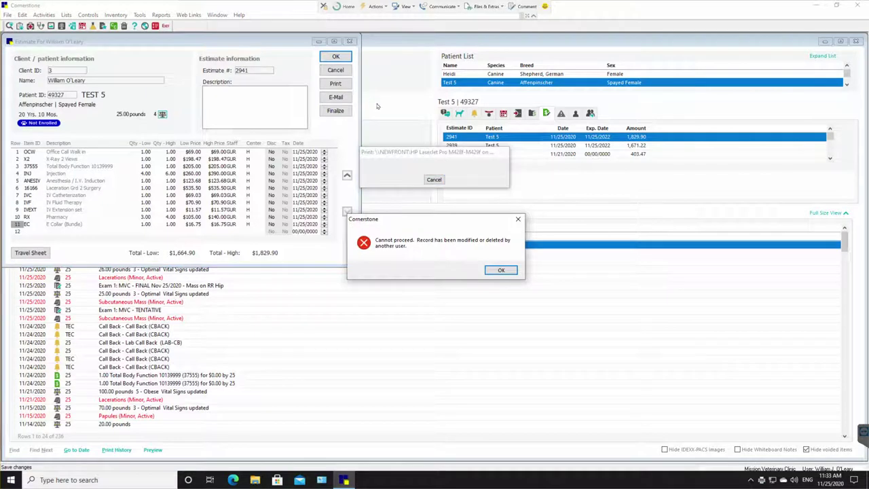
left_click(502, 269)
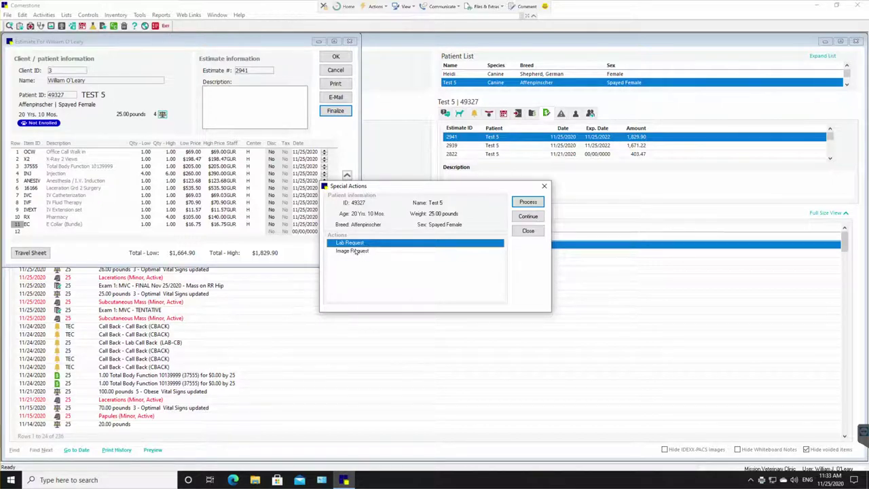
left_click(520, 233)
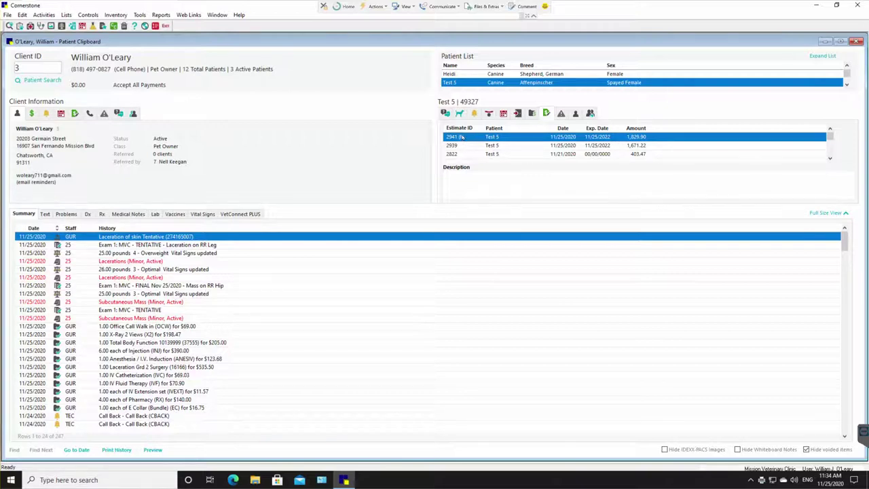
Step: Review Test 5's patient visit list items, the leg laceration exam entry and the diagnosis history
left_click(531, 113)
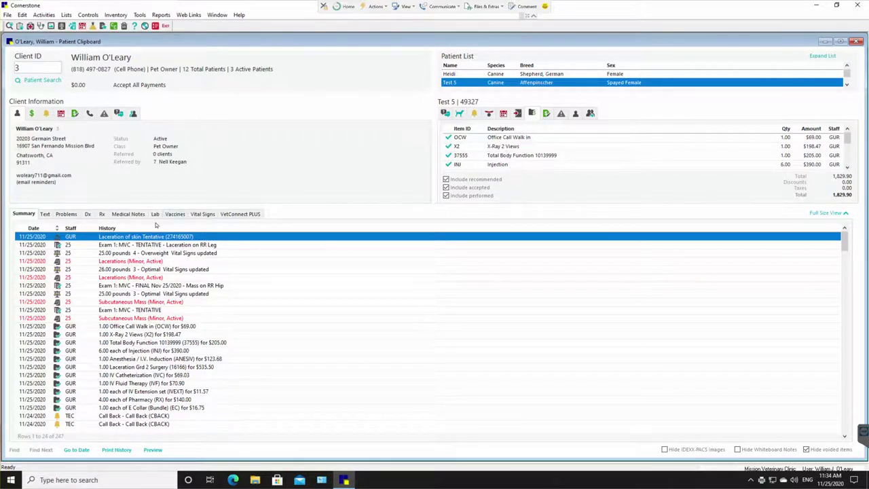
left_click(131, 245)
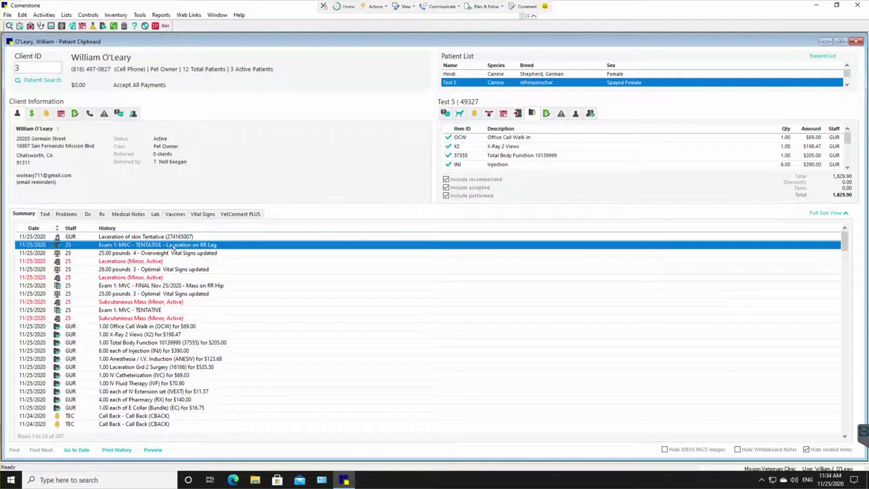
left_click(88, 215)
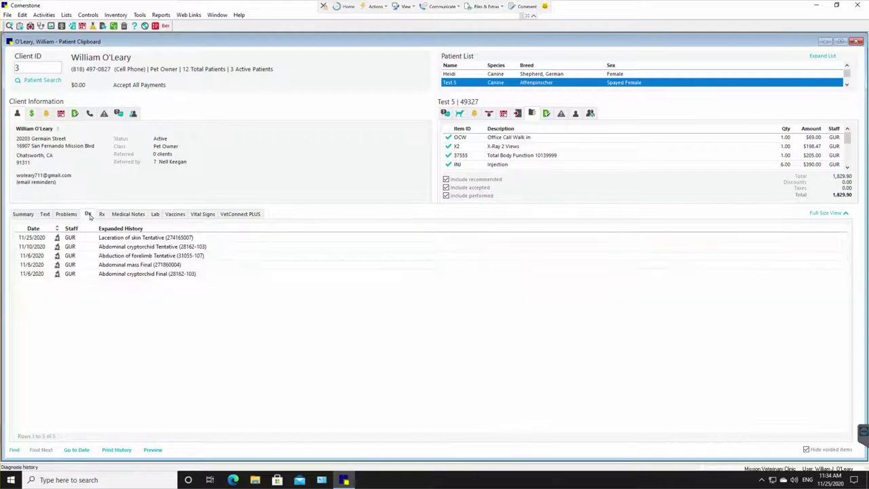
Step: Review Test 5's newest diagnosis entry, problem history, vital signs, vaccines and summary history
left_click(117, 239)
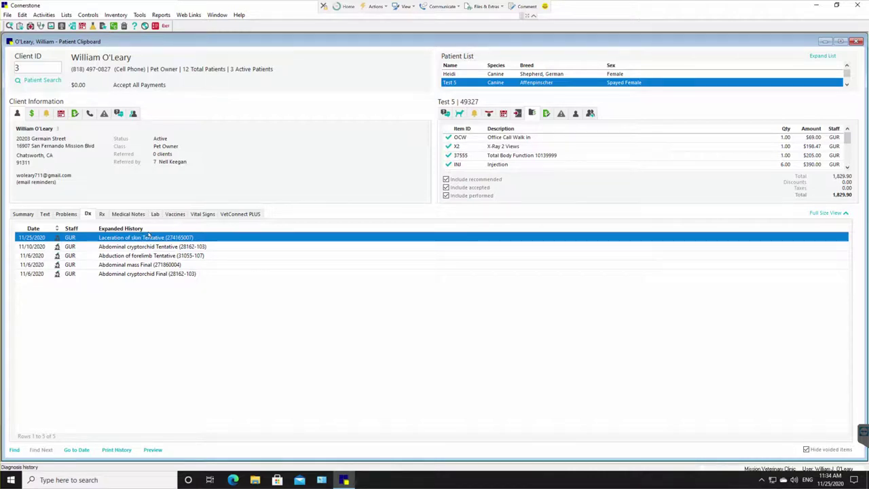
left_click(65, 215)
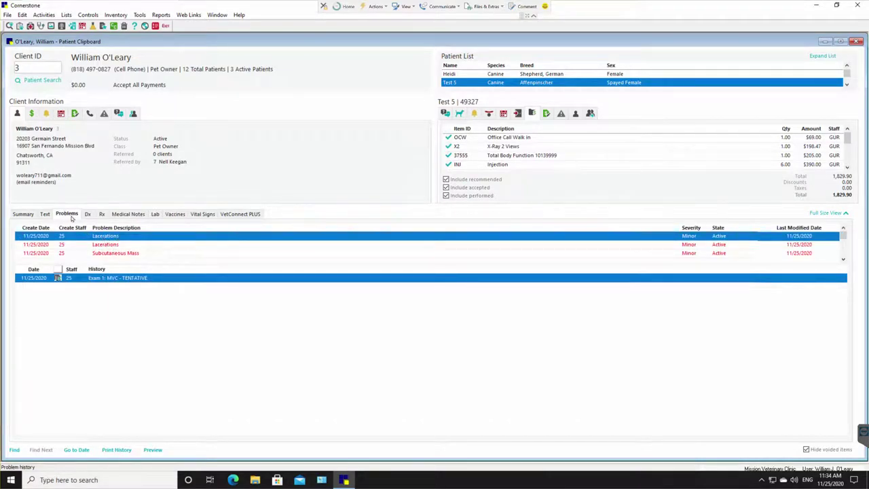
left_click(200, 214)
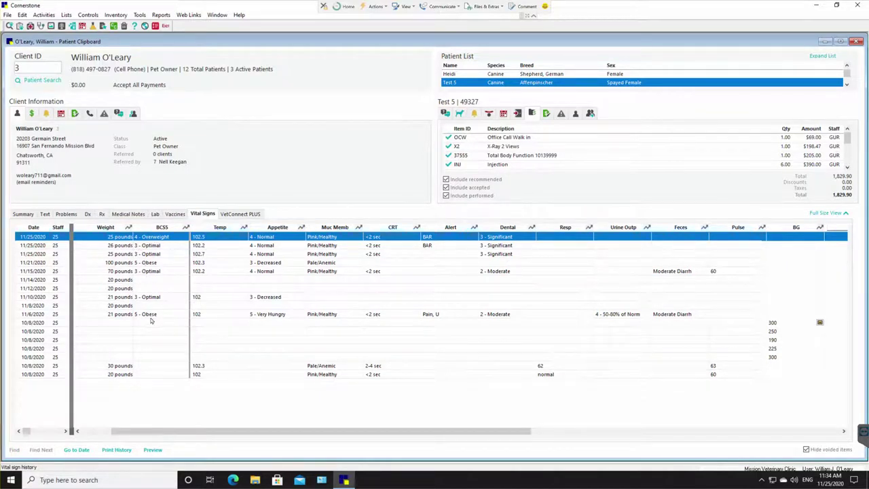
left_click(175, 215)
left_click(23, 215)
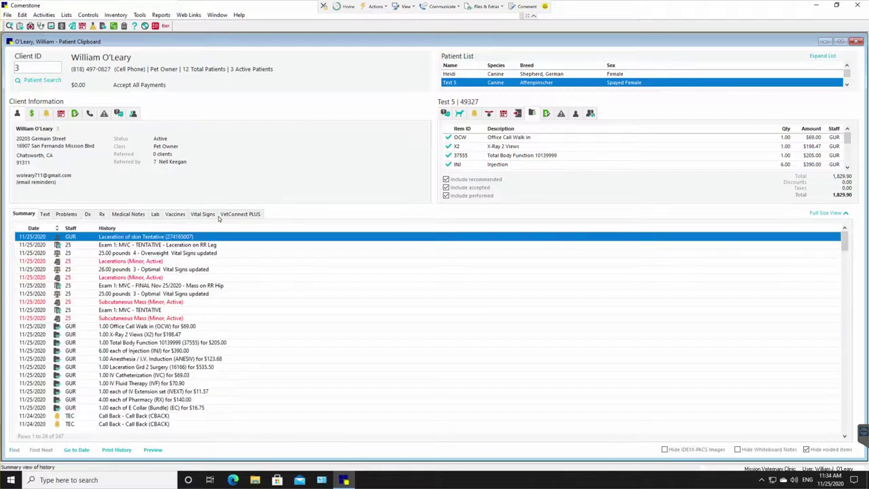
Step: Open Test 5's patient visit list and add the Office/Misc item "Keep E-Collar on at all times" (90041) on the first blank line
double_click(502, 146)
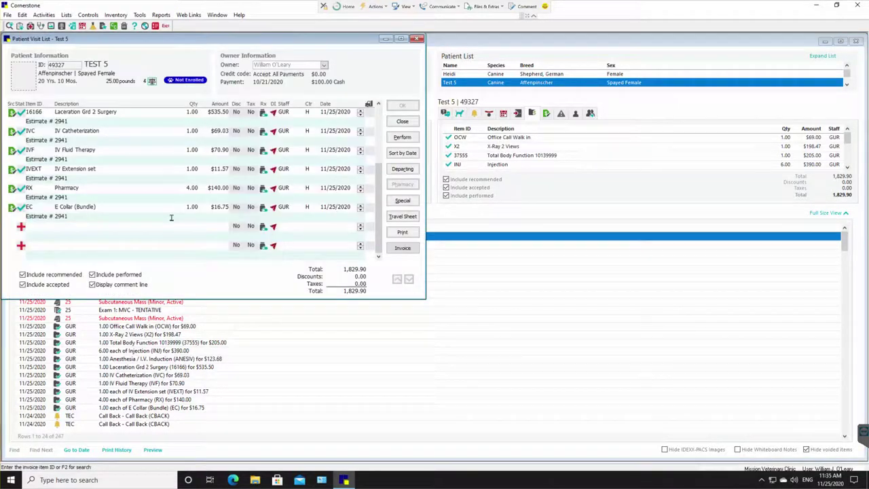
left_click(68, 190)
scroll(83, 190, "up", 3)
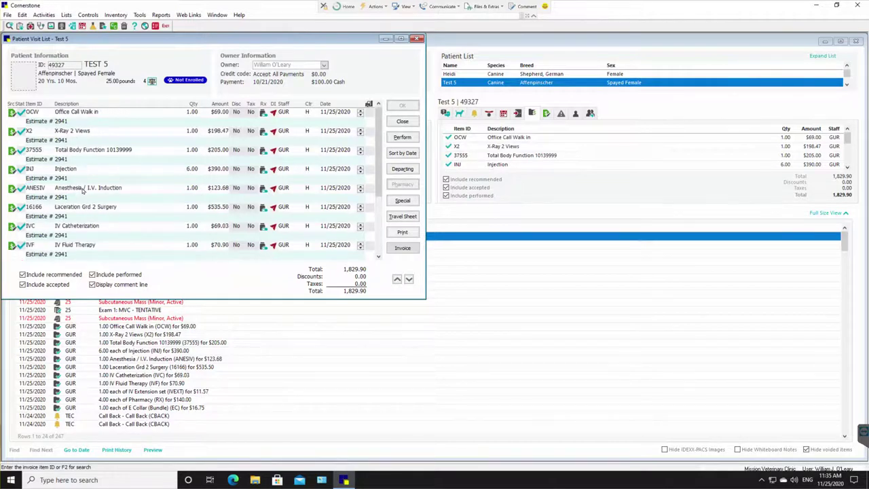
scroll(83, 190, "down", 3)
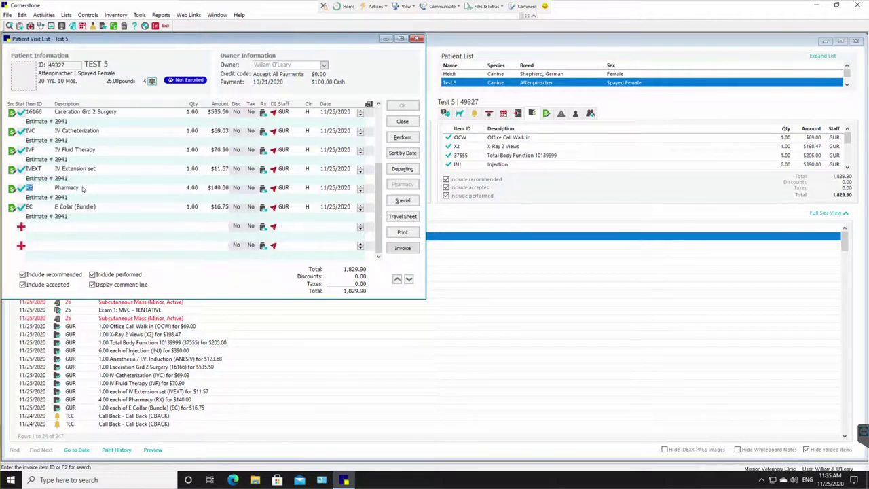
left_click(45, 235)
double_click(34, 227)
scroll(324, 272, "down", 3)
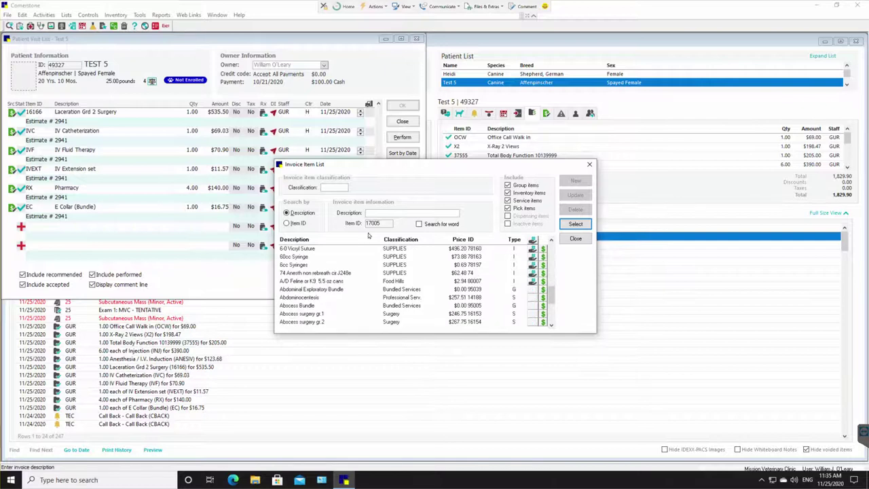
left_click(336, 189)
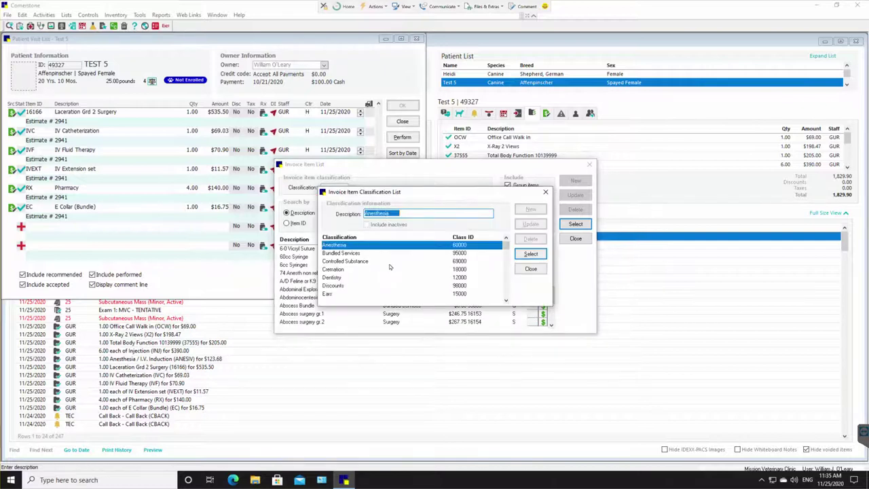
scroll(388, 265, "down", 4)
double_click(344, 294)
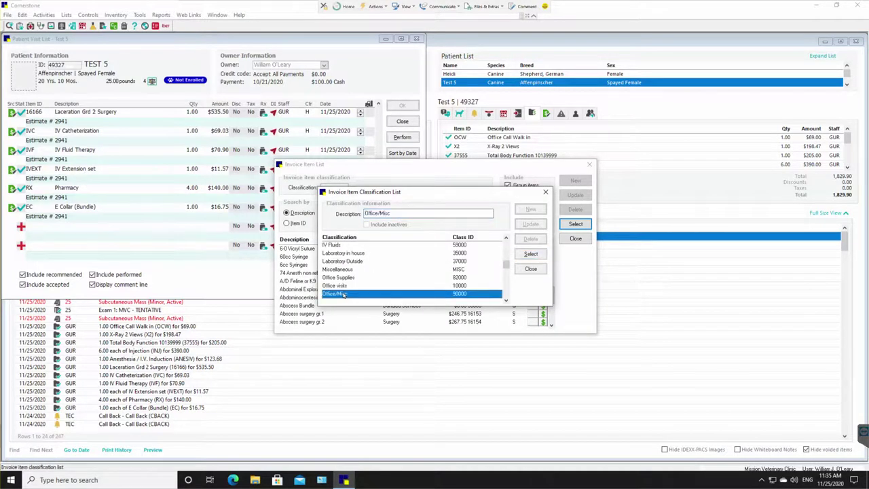
scroll(330, 283, "down", 3)
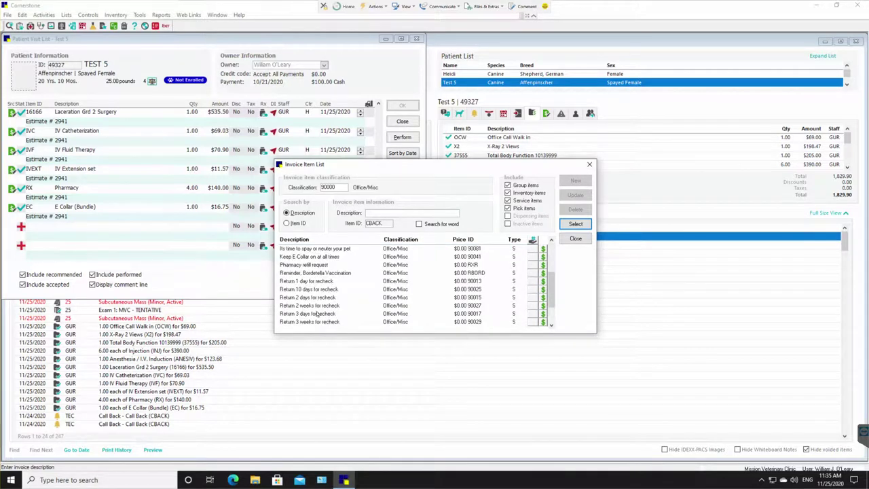
double_click(294, 257)
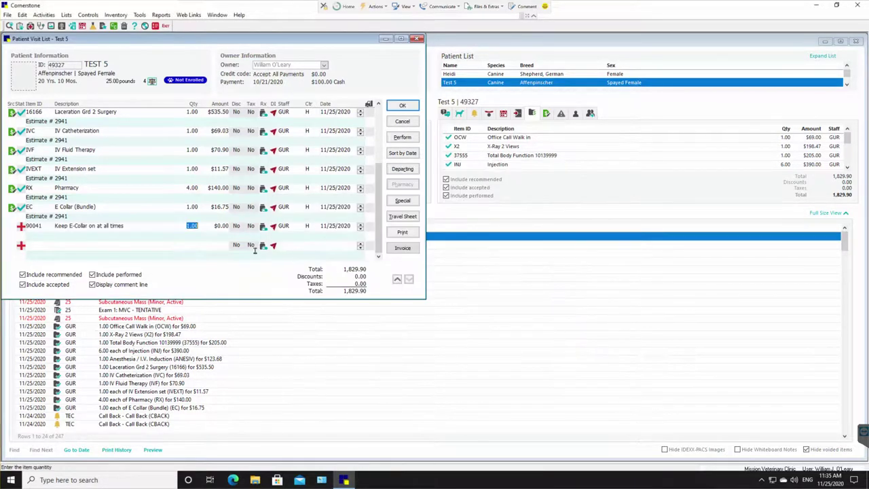
Step: Look up an invoice item for the next blank visit list line and filter the item list to the Office/Misc classification
double_click(39, 244)
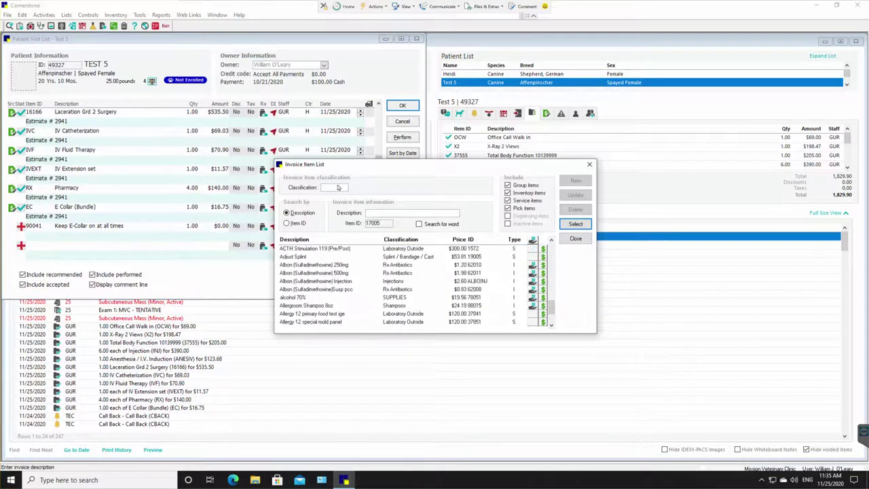
double_click(338, 188)
scroll(360, 271, "down", 3)
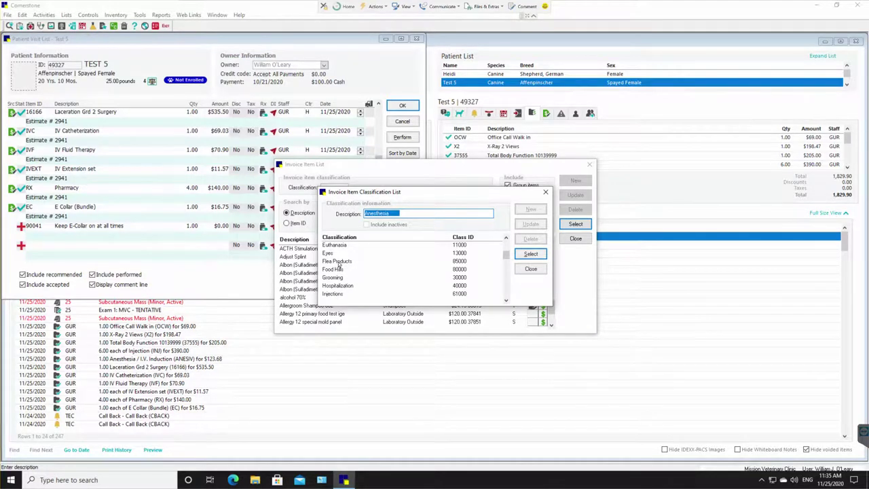
scroll(343, 285, "up", 3)
left_click(505, 301)
left_click(505, 301)
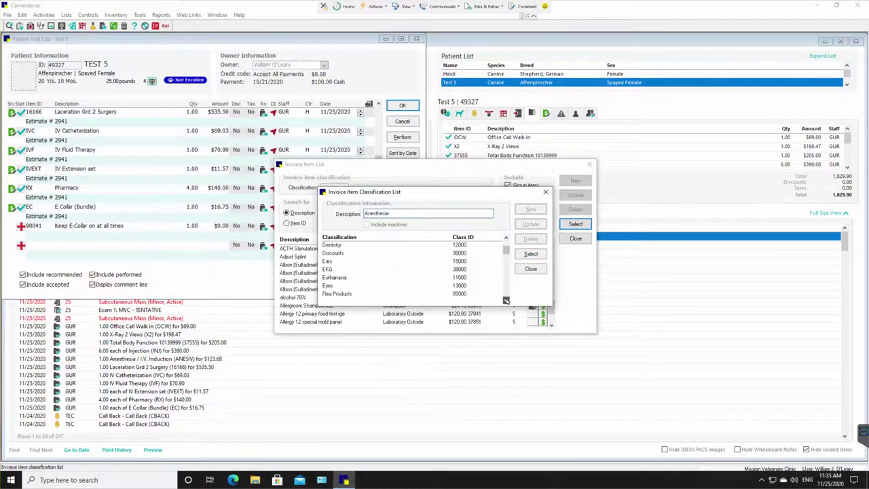
left_click(505, 301)
left_click(506, 301)
left_click(505, 300)
left_click(506, 301)
left_click(505, 301)
left_click(506, 300)
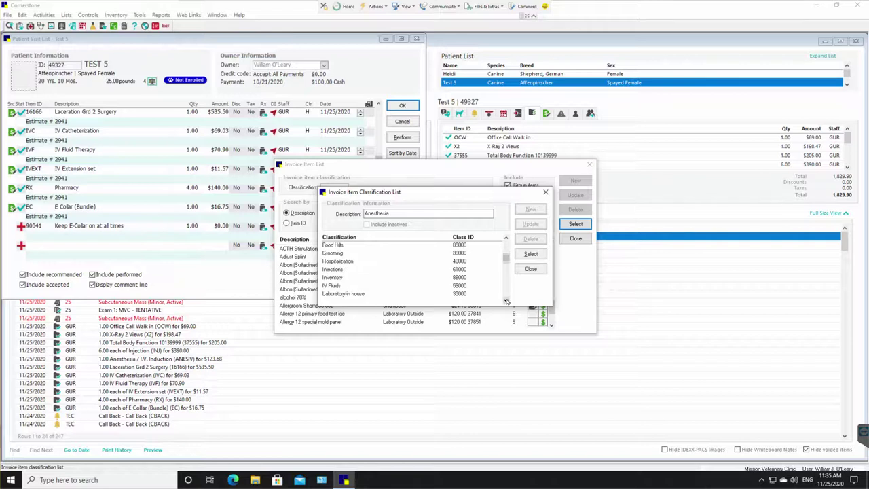
left_click(506, 300)
left_click(505, 301)
left_click(506, 300)
left_click(506, 301)
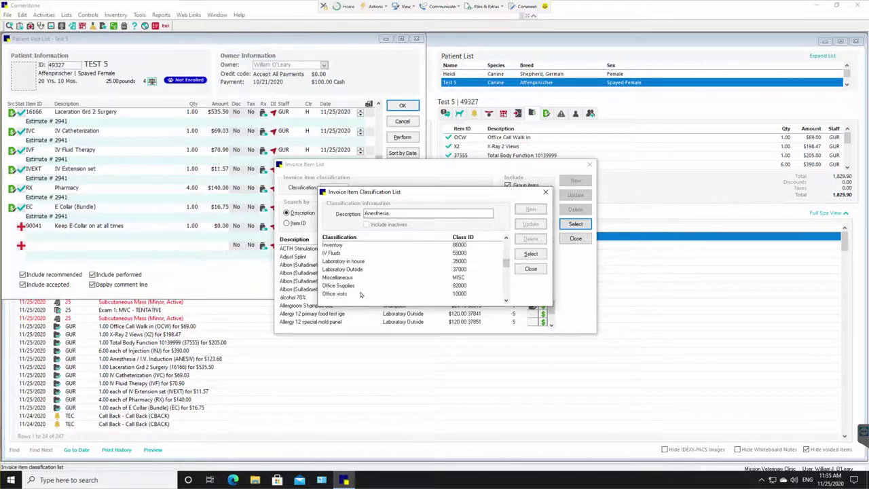
scroll(429, 292, "down", 2)
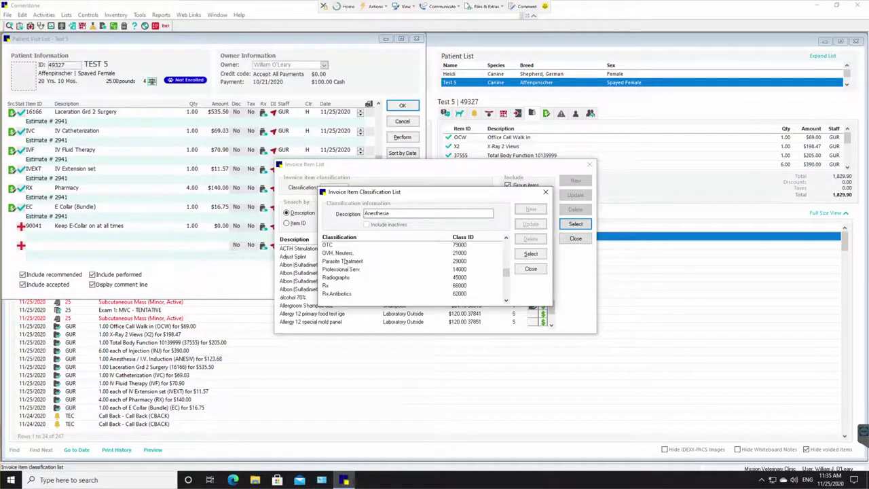
left_click(505, 240)
left_click(506, 240)
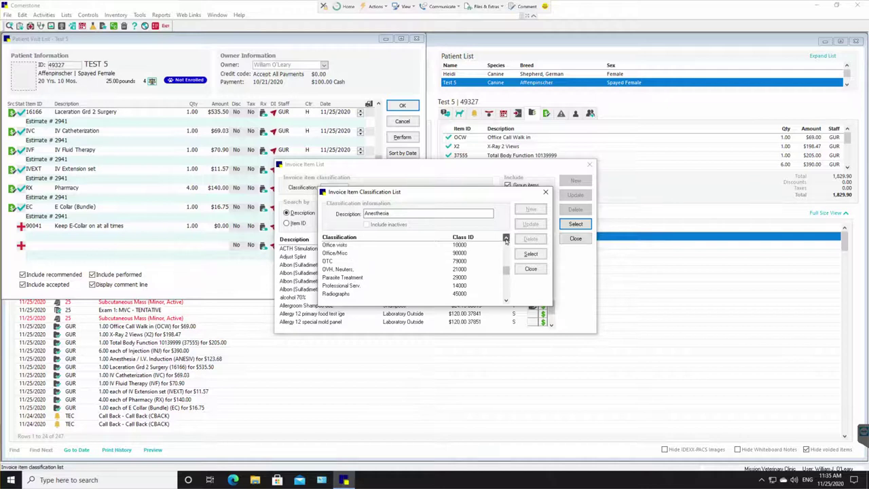
double_click(347, 255)
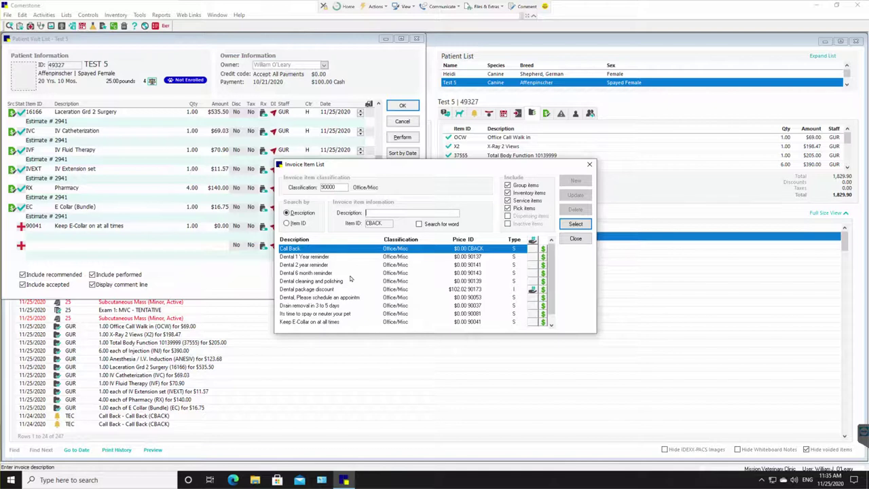
Step: Add the item "Tender Loving Care N/C" (90035) to the patient visit list
scroll(345, 281, "down", 3)
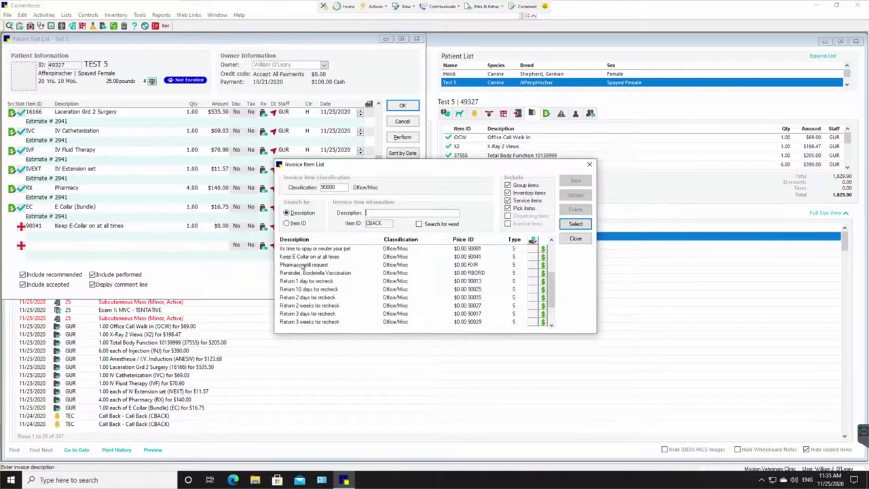
scroll(311, 281, "down", 3)
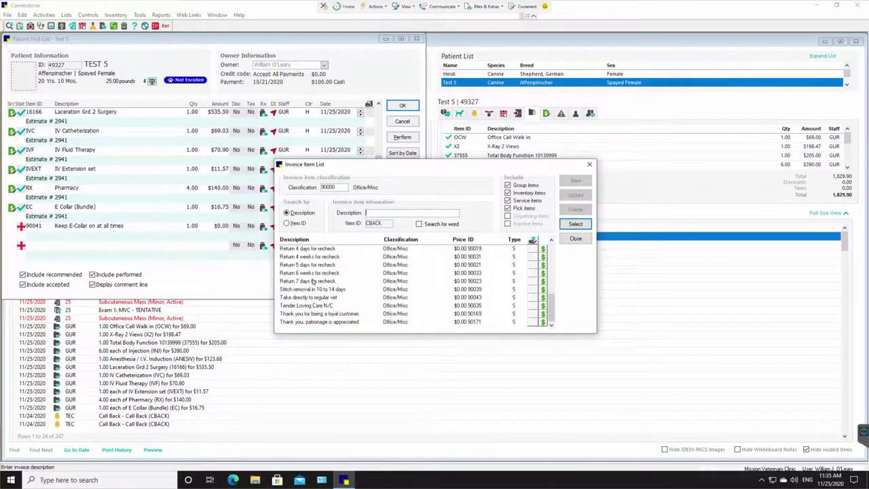
left_click(330, 314)
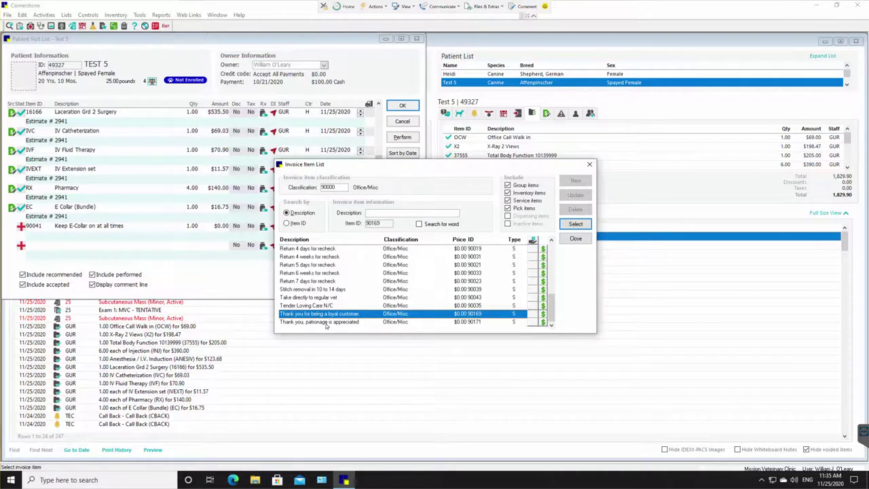
double_click(311, 306)
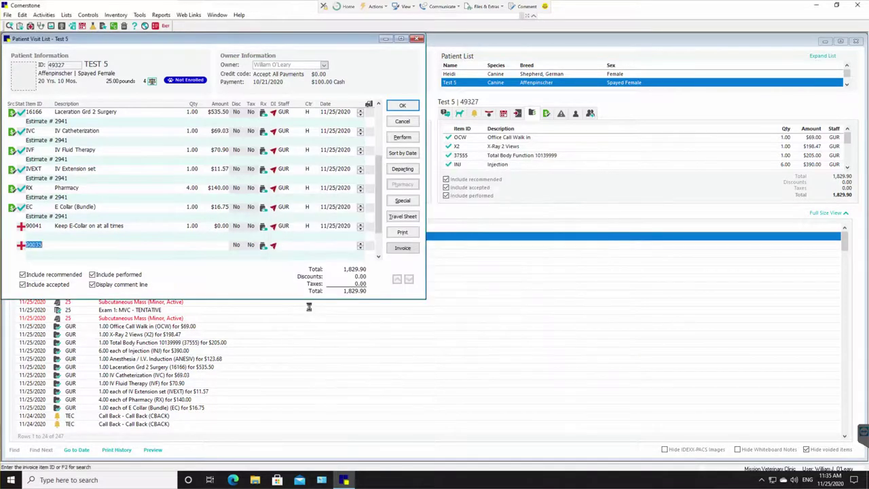
Step: Enter the comment RTG under the Tender Loving Care N/C item and save the patient visit list
left_click(62, 236)
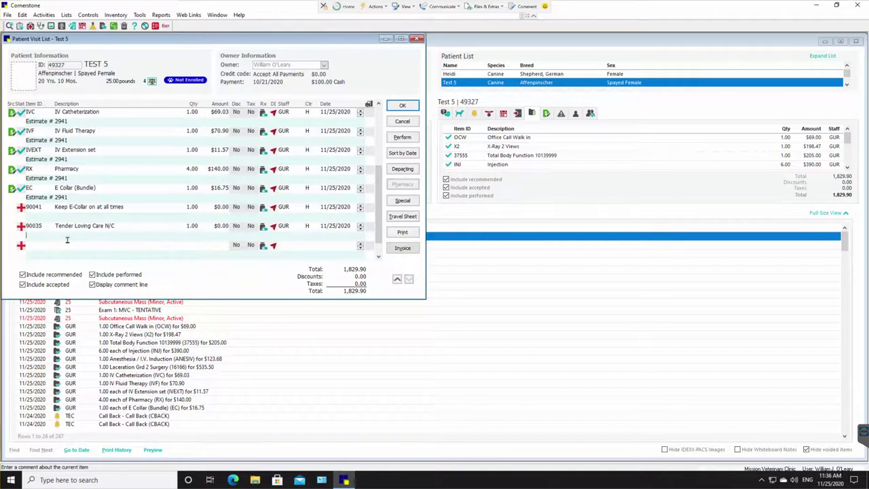
type("T")
key("BackSpace")
type("RTG")
left_click(403, 106)
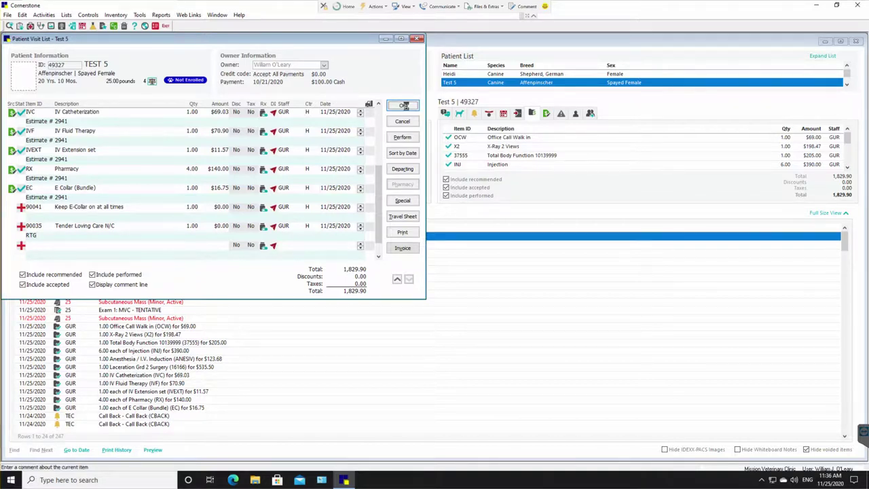